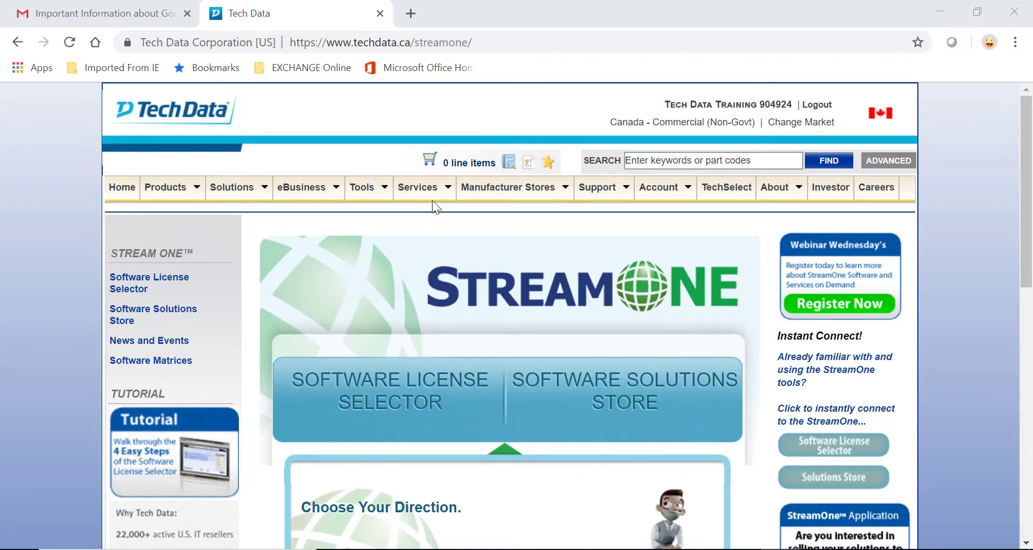
Open the Cloud Solutions Store from the Tech Data site's tools.
mouse_move(432, 198)
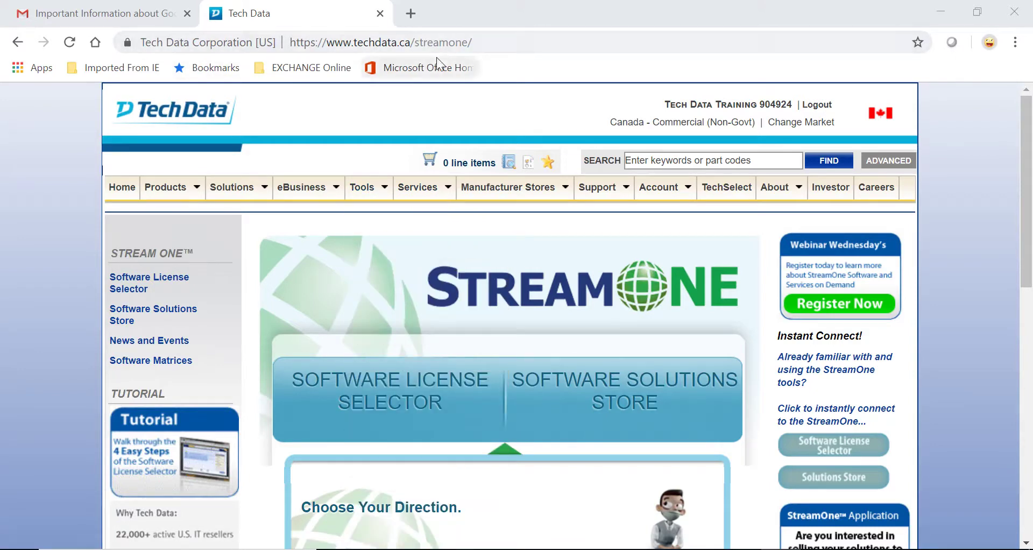
mouse_move(379, 193)
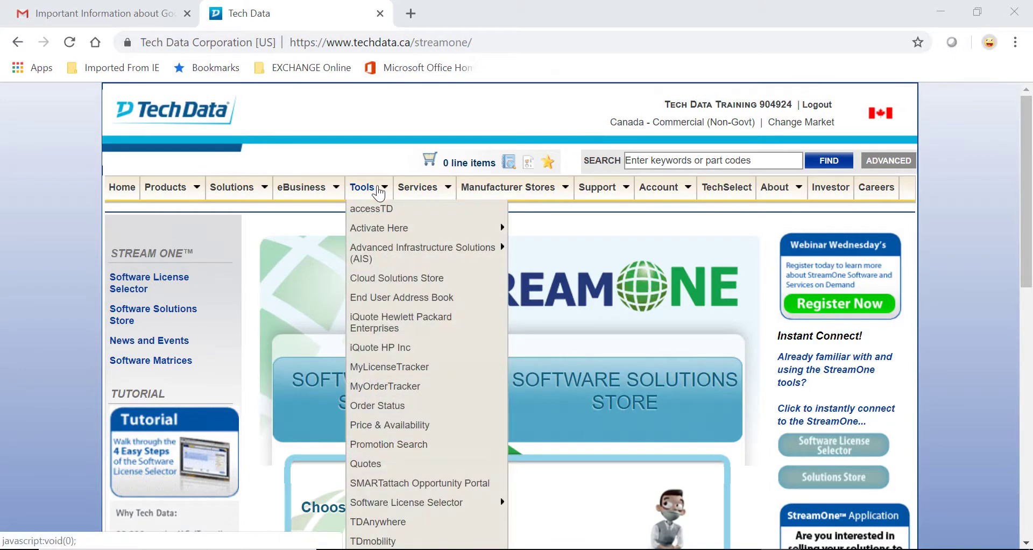
click(379, 290)
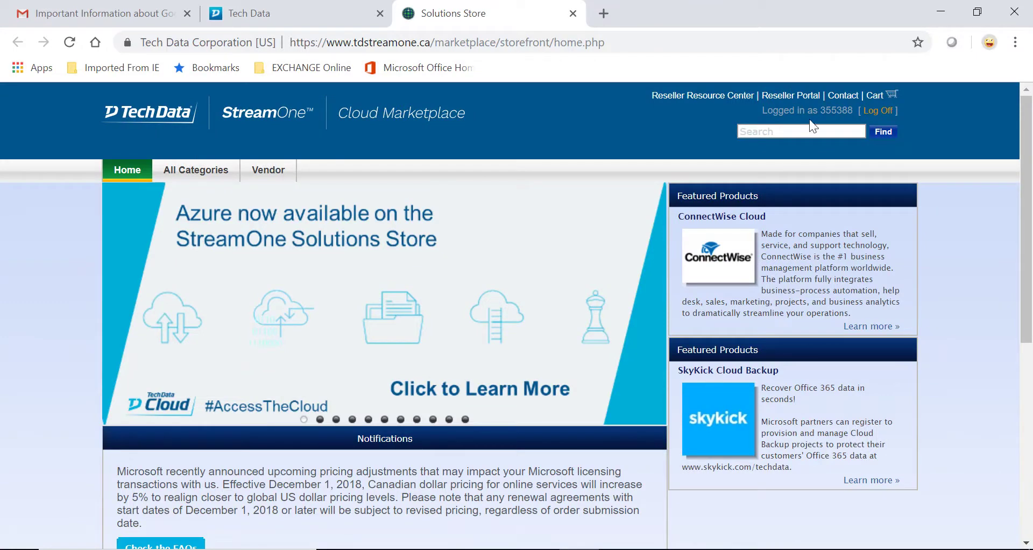
Open the Microsoft Azure listing from the store's most viewed products.
click(740, 132)
scroll(978, 327, down, 4)
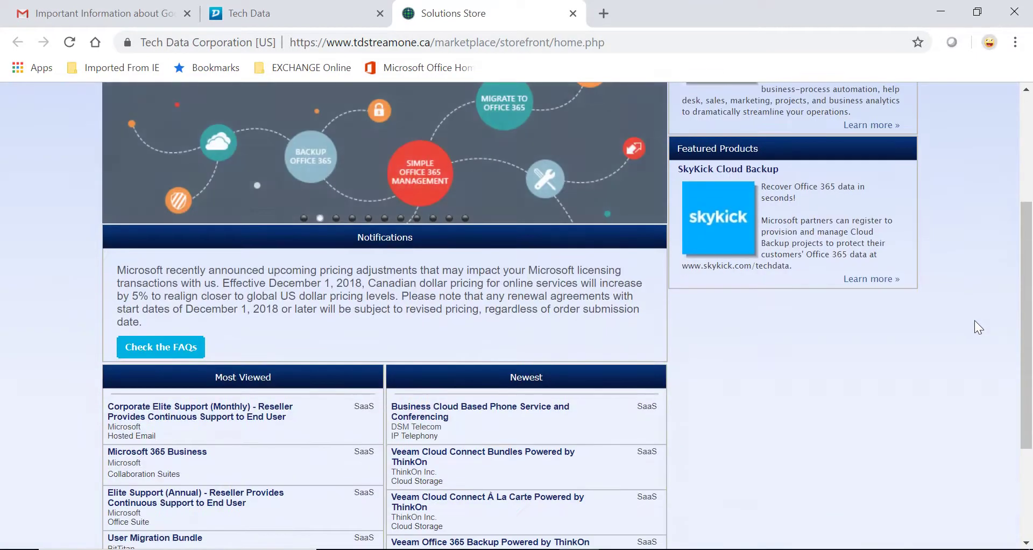
scroll(978, 327, down, 3)
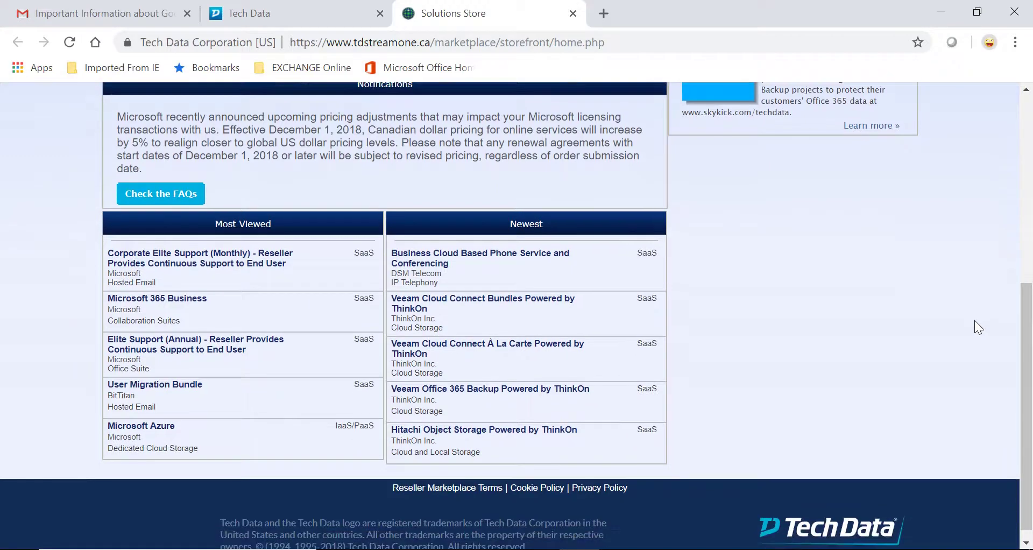
click(154, 431)
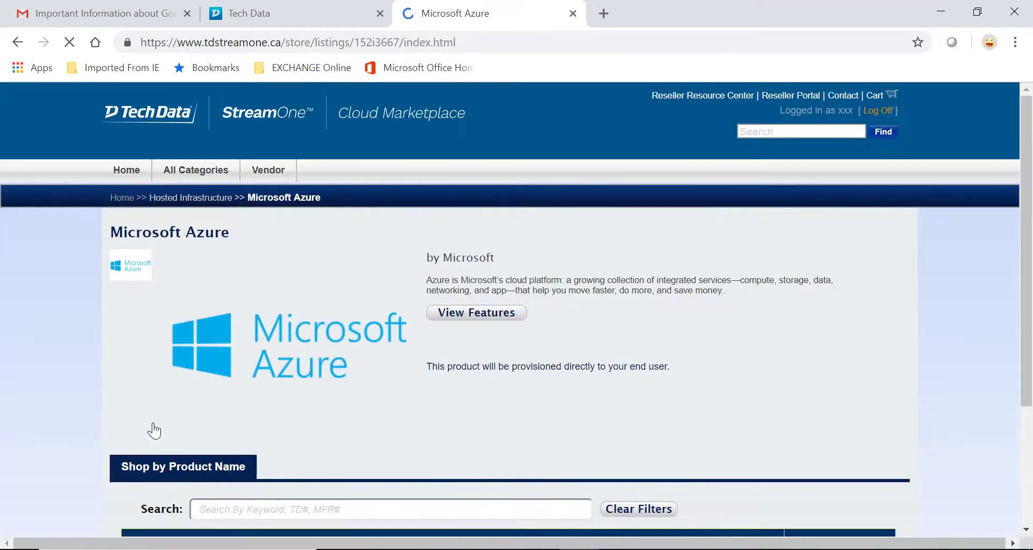
Add the Azure Registration product to the cart and view the shopping cart.
scroll(85, 408, down, 4)
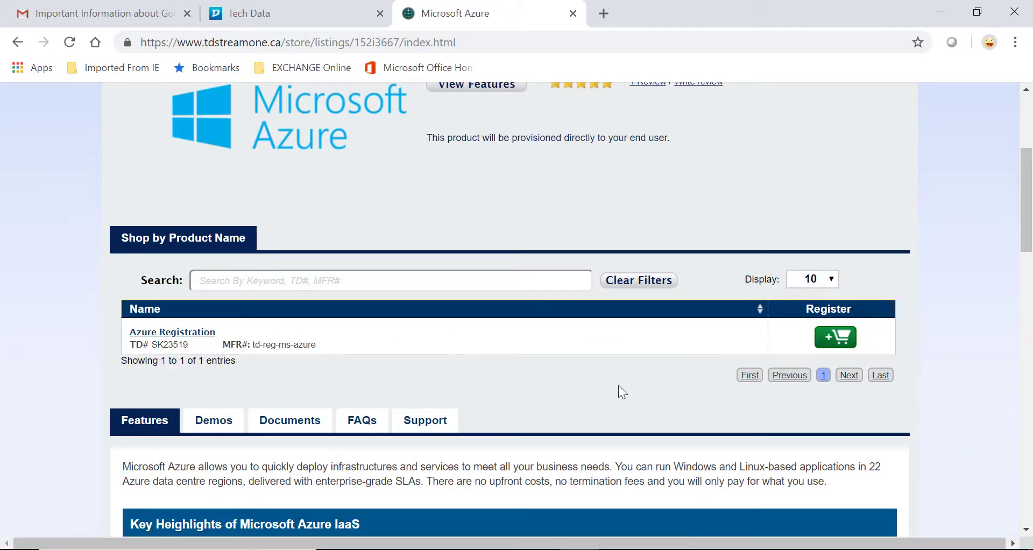
click(850, 350)
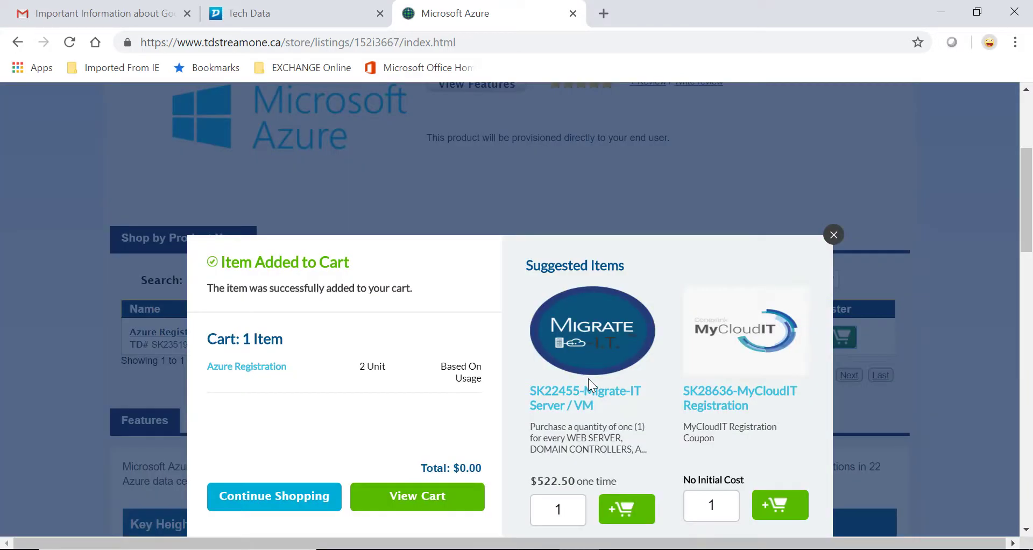
scroll(589, 379, down, 1)
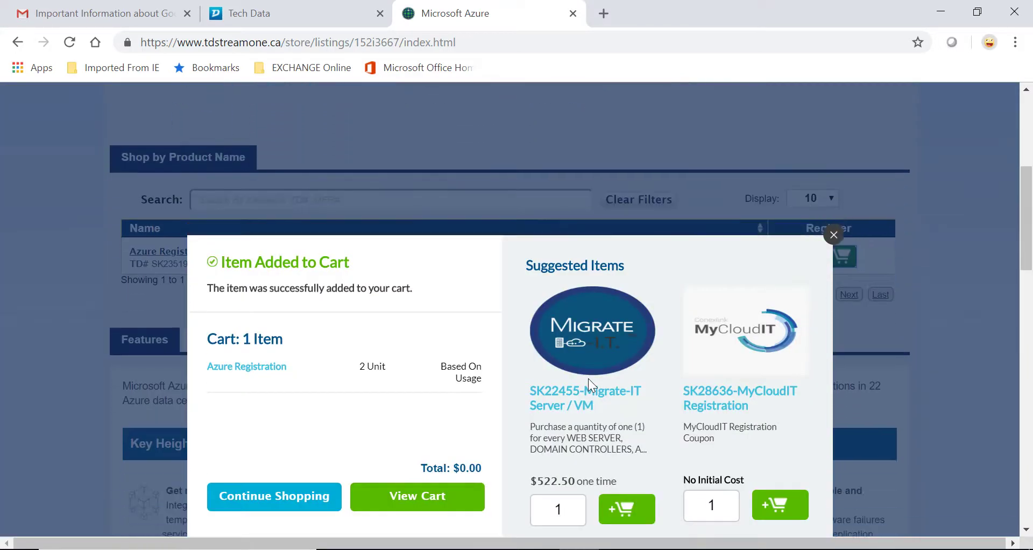
click(422, 504)
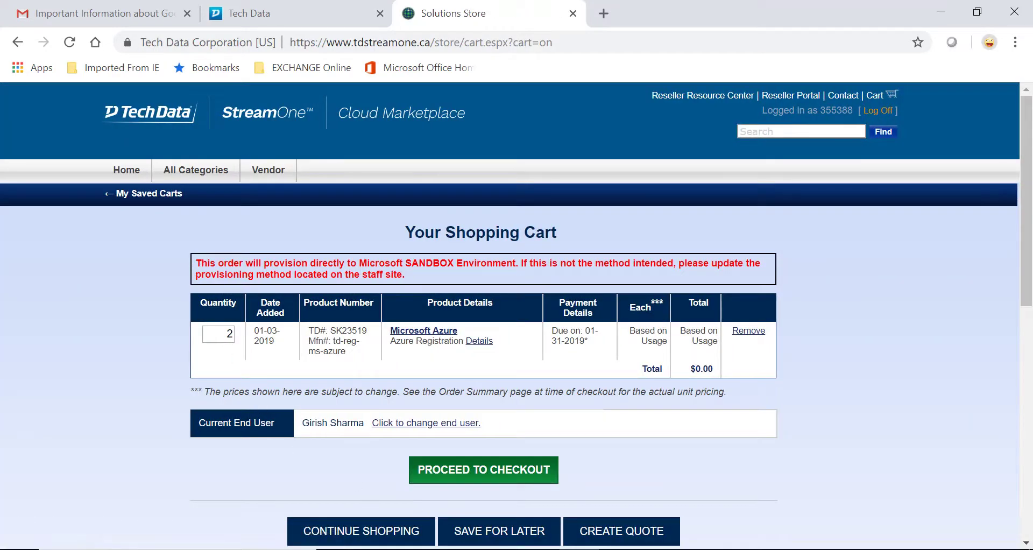
Set the Azure Registration quantity to 1 and open the form for changing the order's end user.
click(231, 334)
key(BackSpace)
text(1)
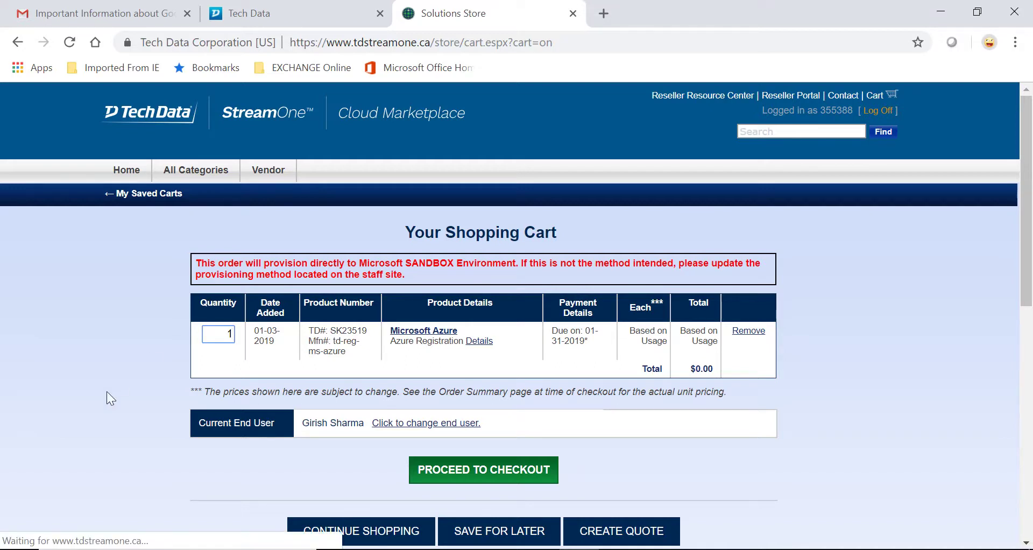
click(412, 426)
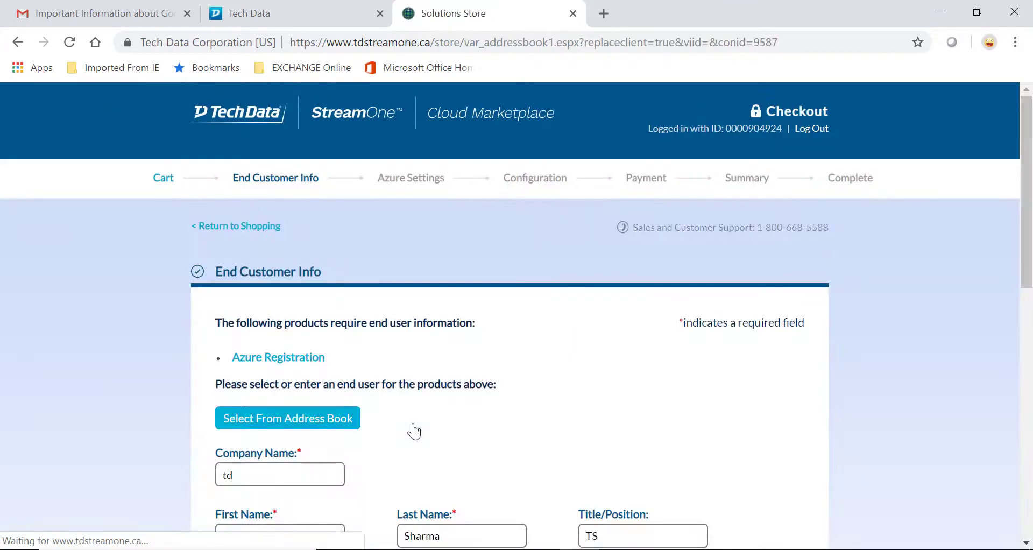
Examine the end customer form, covering the company, contact name, phone, email and address fields.
scroll(847, 380, down, 2)
scroll(847, 380, down, 1)
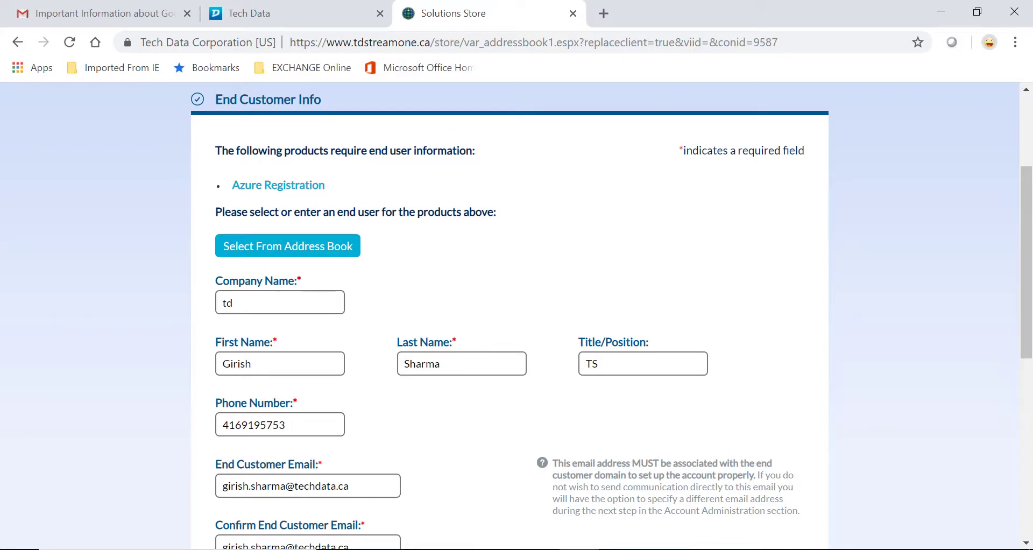
scroll(478, 328, down, 1)
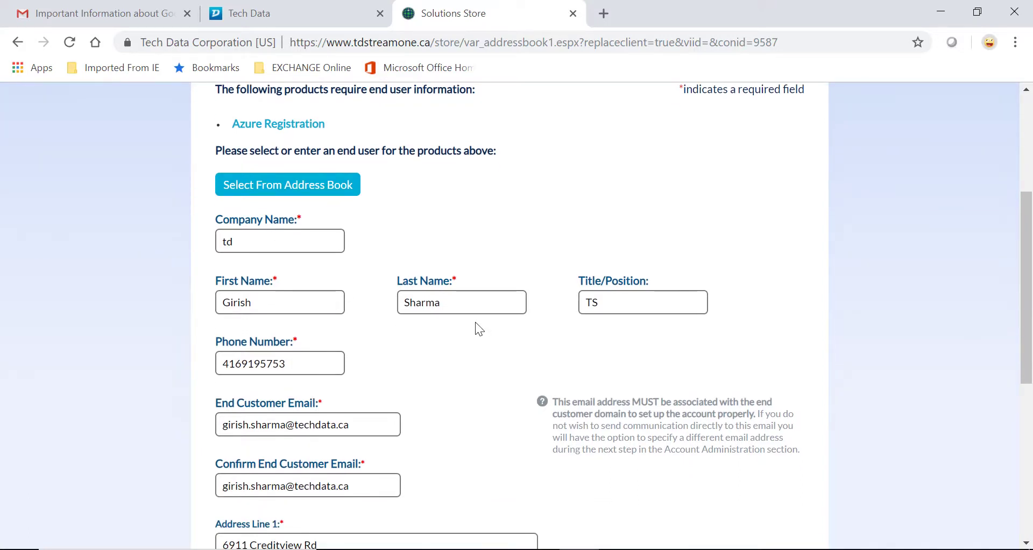
scroll(391, 364, down, 1)
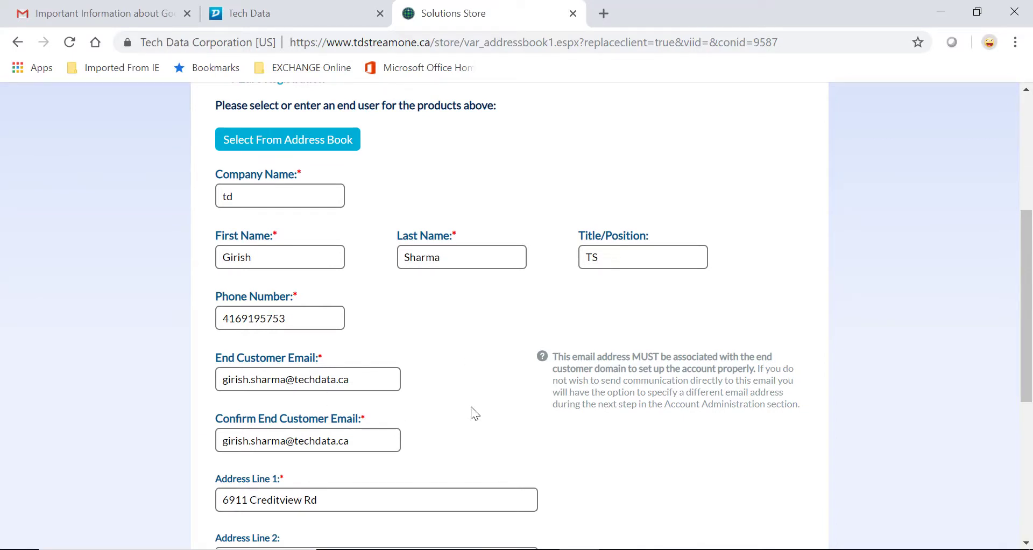
scroll(475, 413, down, 2)
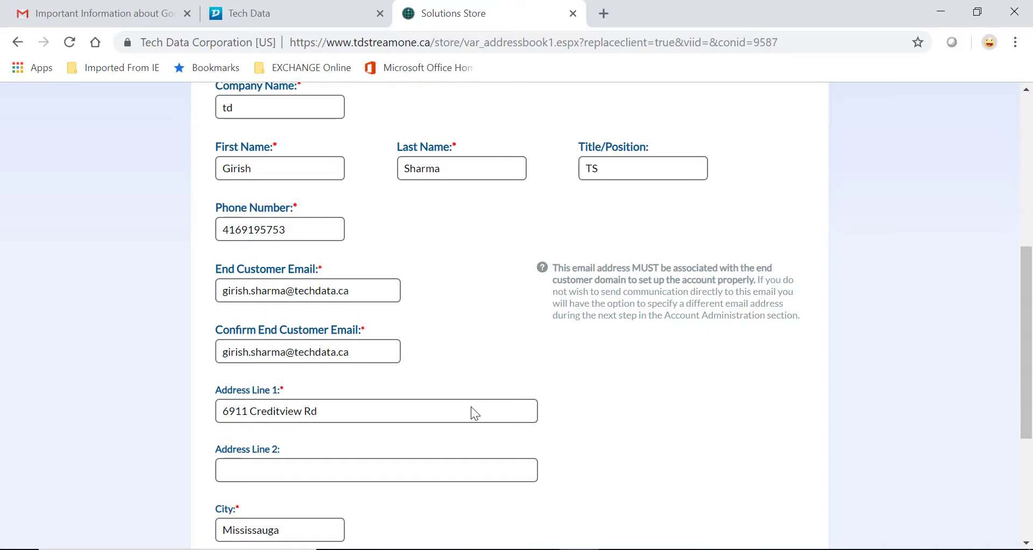
scroll(475, 414, down, 2)
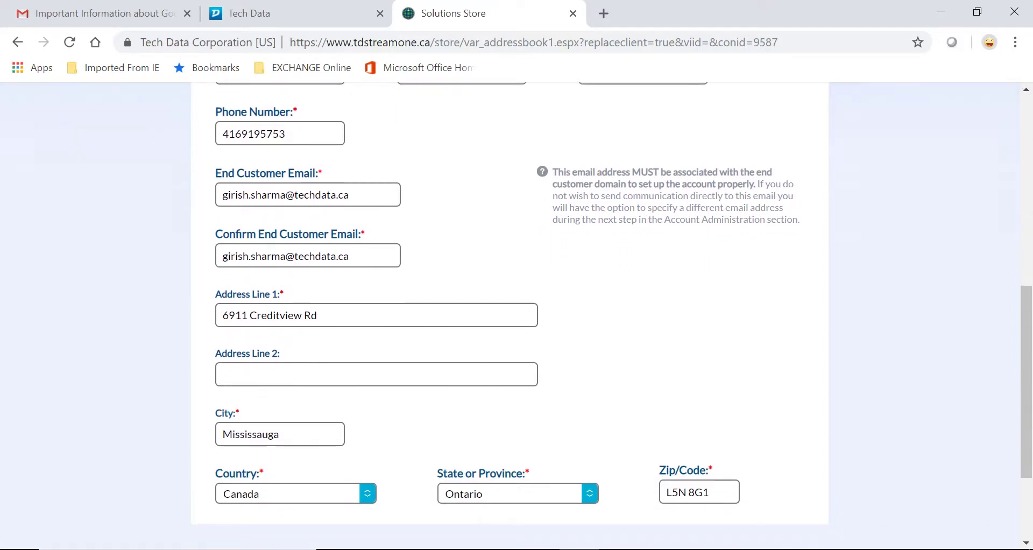
scroll(482, 408, down, 2)
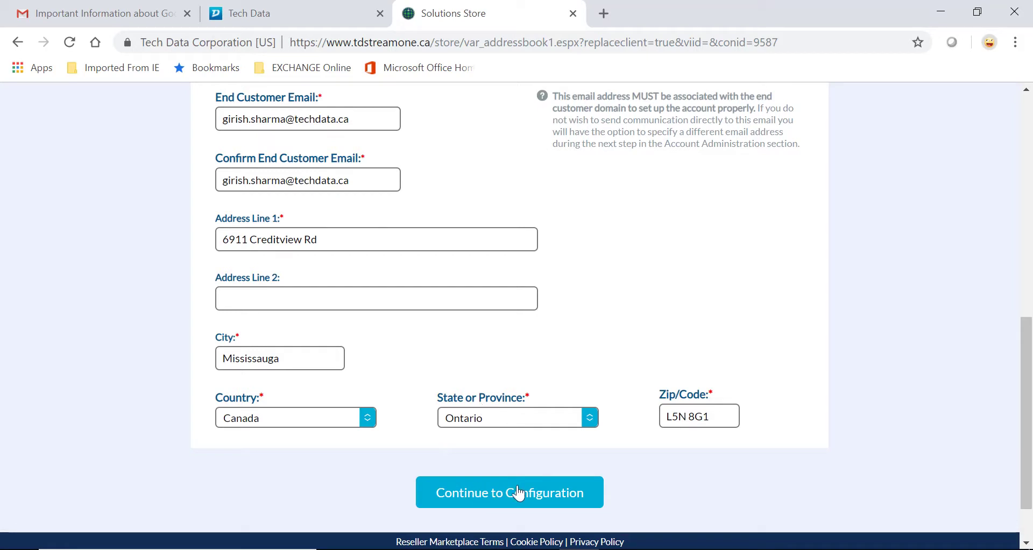
scroll(578, 342, up, 6)
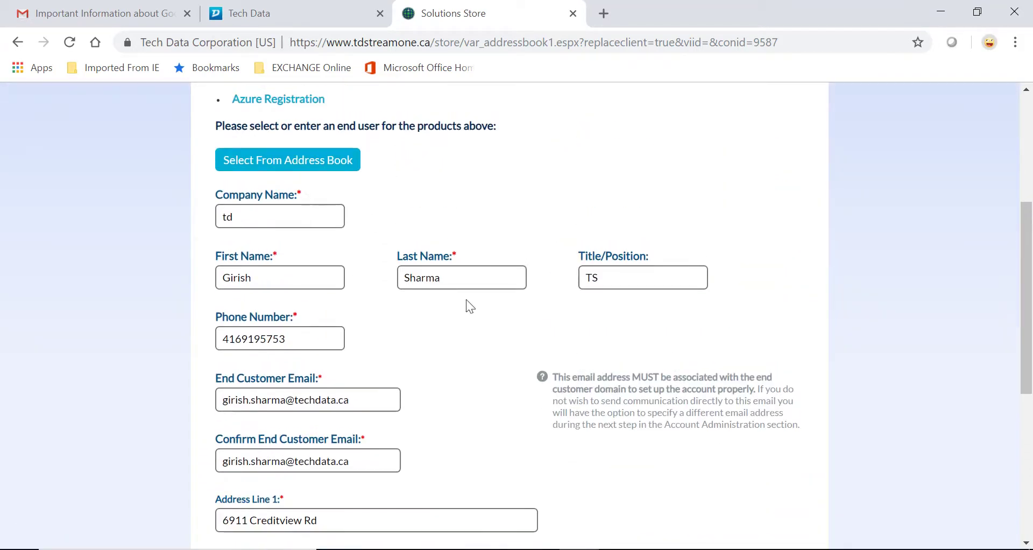
scroll(494, 387, down, 6)
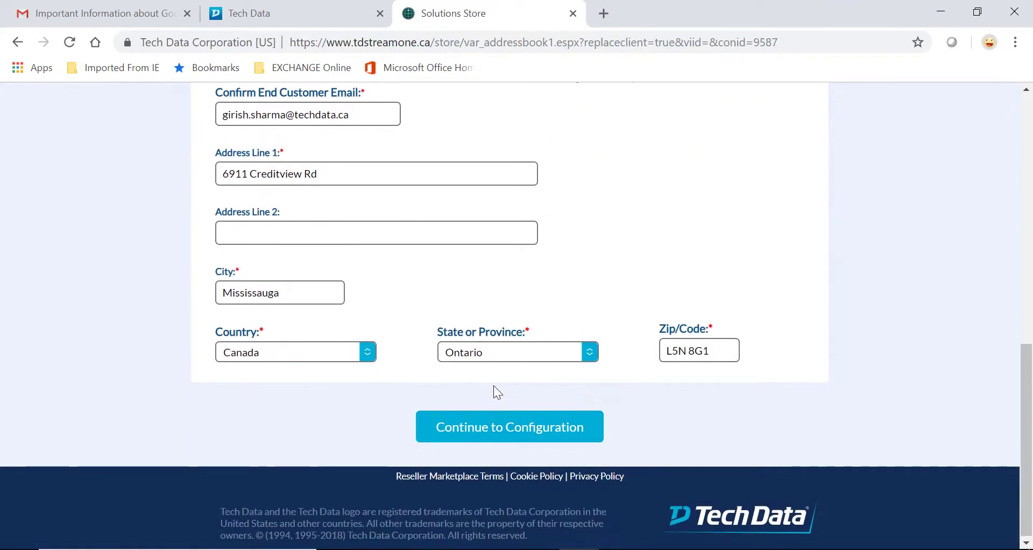
Continue from the end customer information to the Azure settings and choose the Azure SQL DBaaS bundle.
click(480, 441)
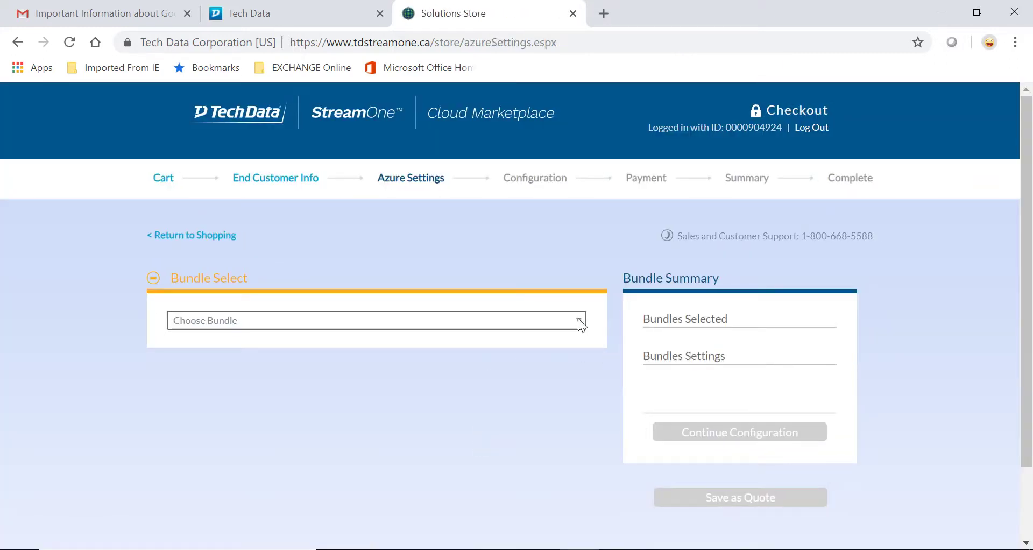
click(578, 319)
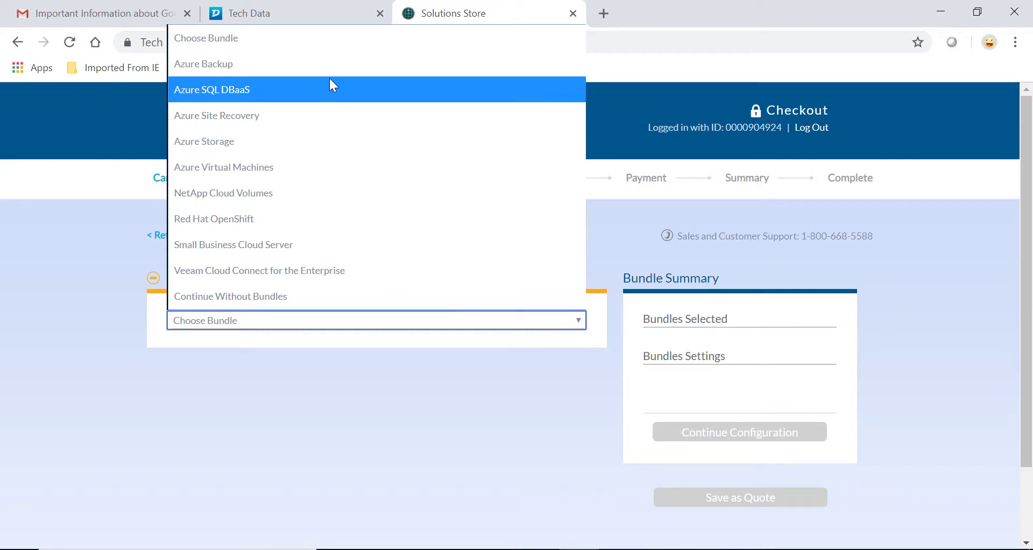
click(332, 86)
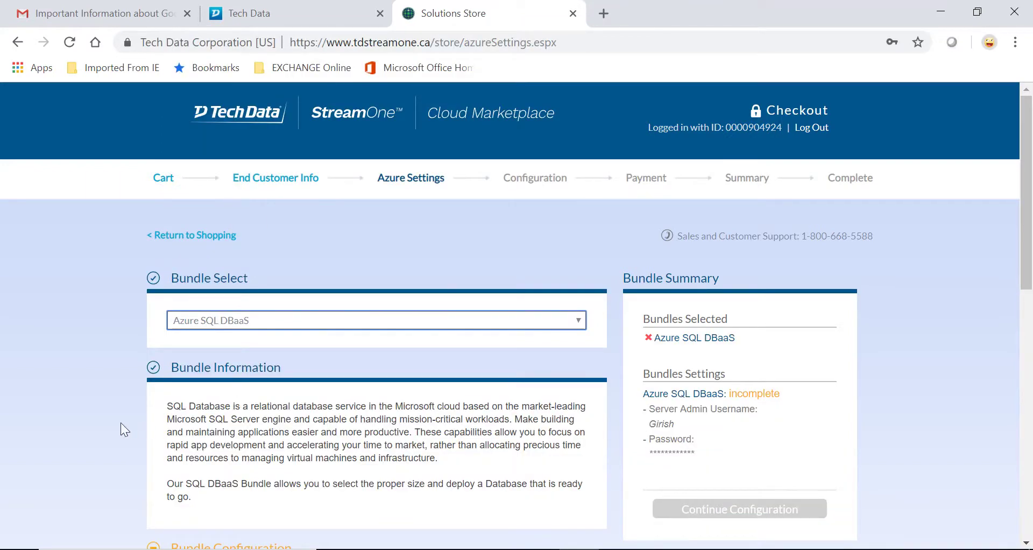
Fill in the bundle's server admin username and password with the browser's saved login.
scroll(121, 430, down, 2)
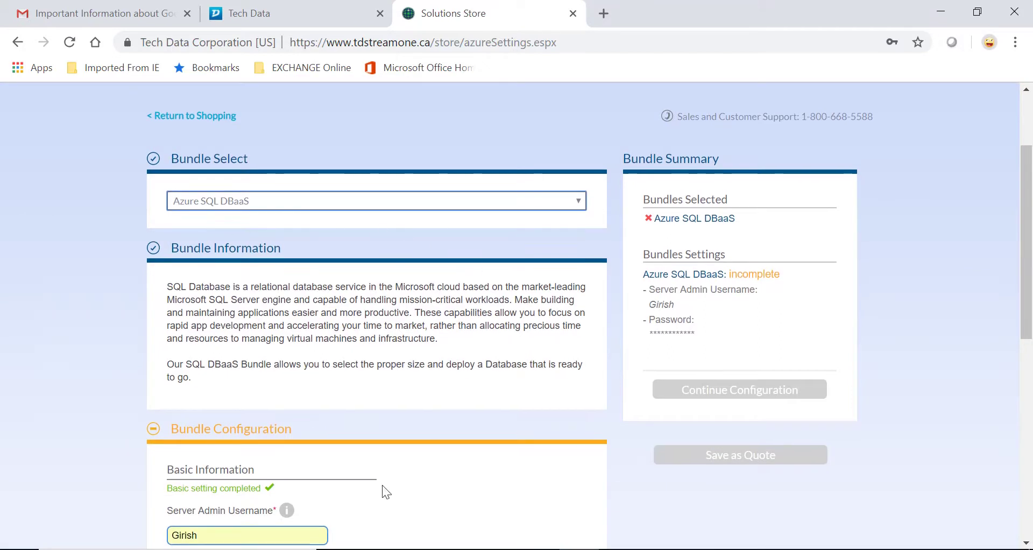
scroll(382, 486, down, 3)
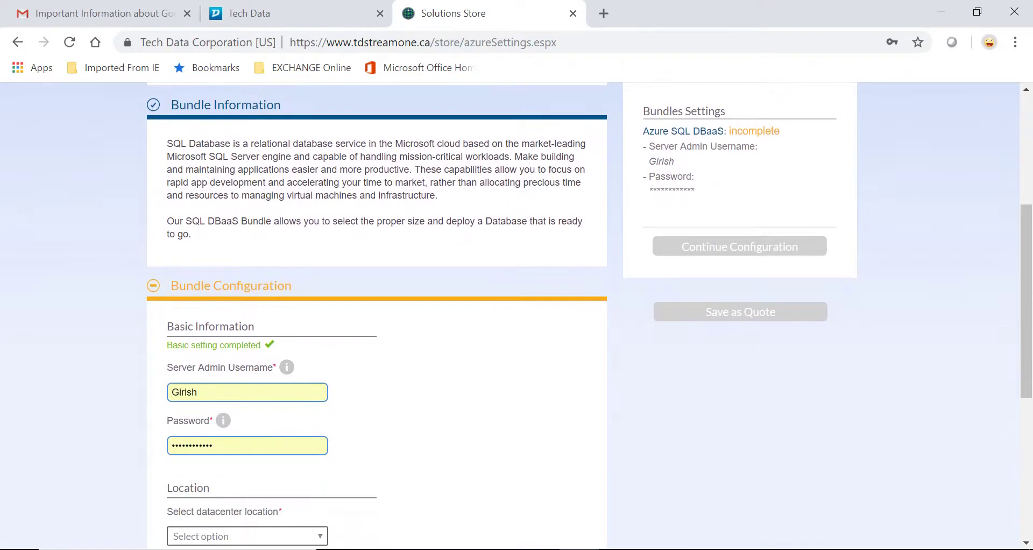
scroll(377, 323, down, 1)
click(258, 340)
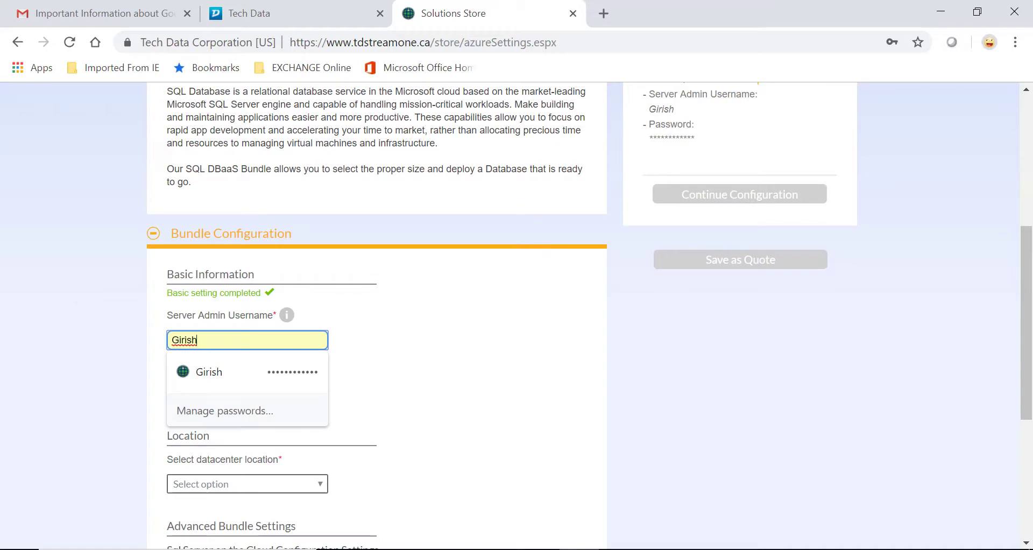
key(Down)
key(Return)
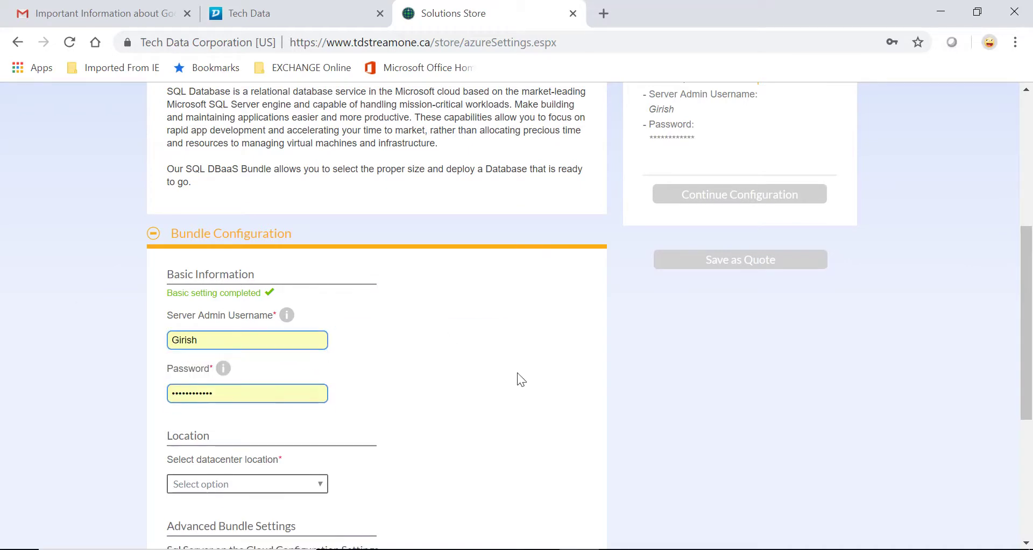
Set the bundle's datacenter location to Canada Central.
scroll(517, 373, down, 1)
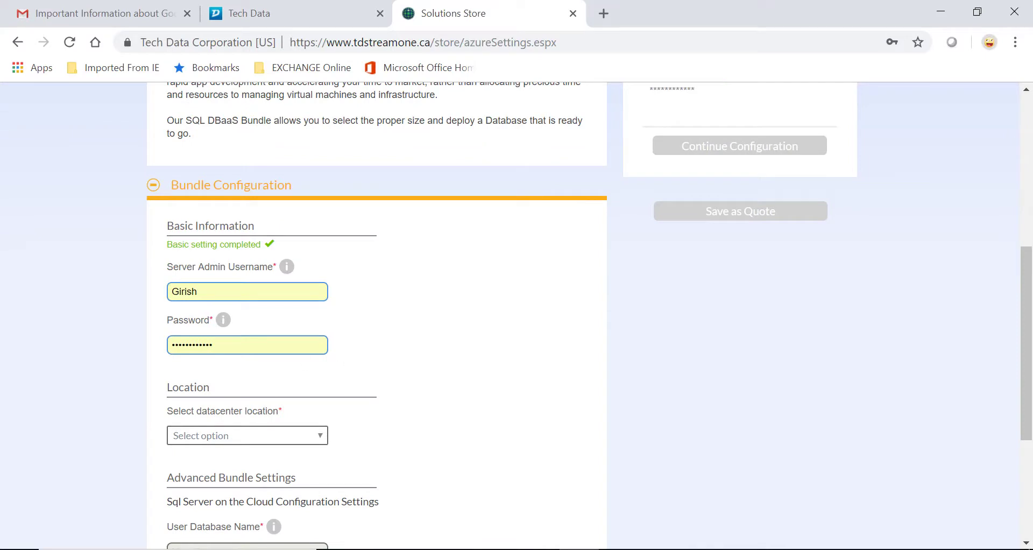
scroll(457, 371, down, 2)
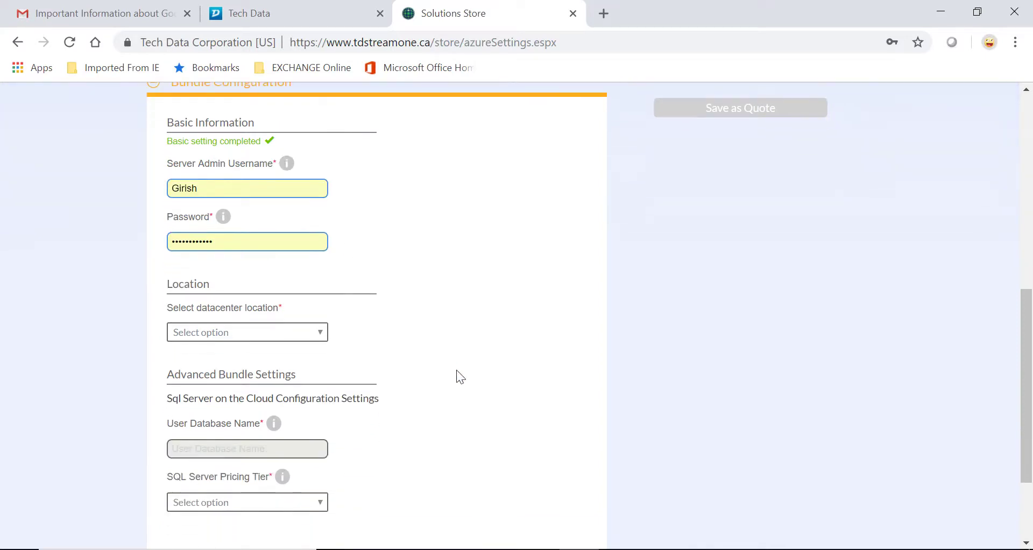
click(315, 337)
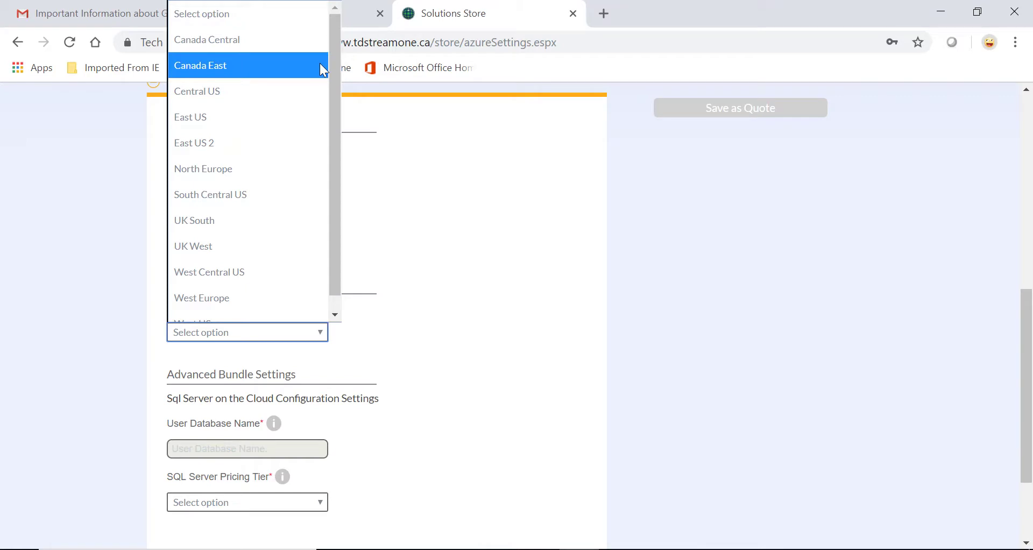
click(295, 47)
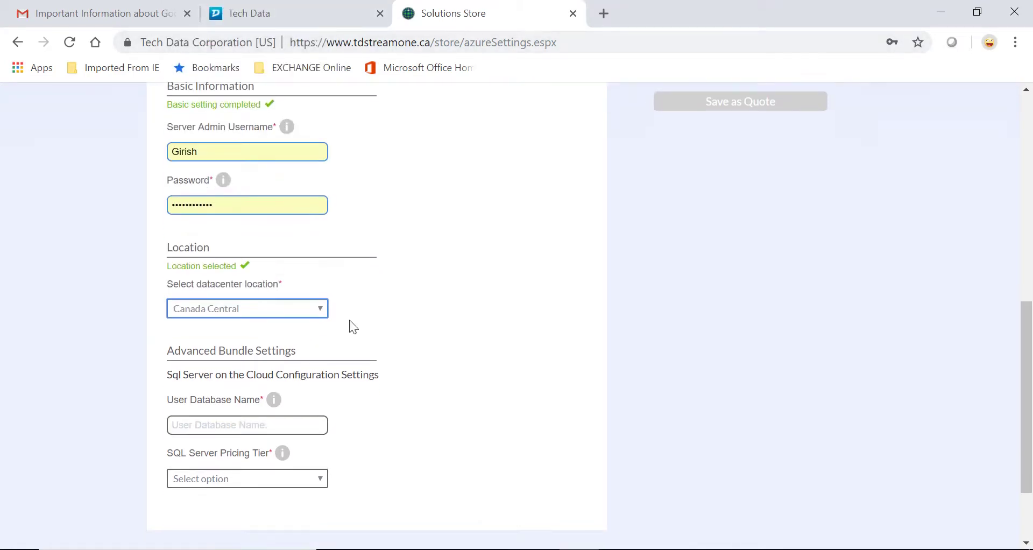
click(316, 314)
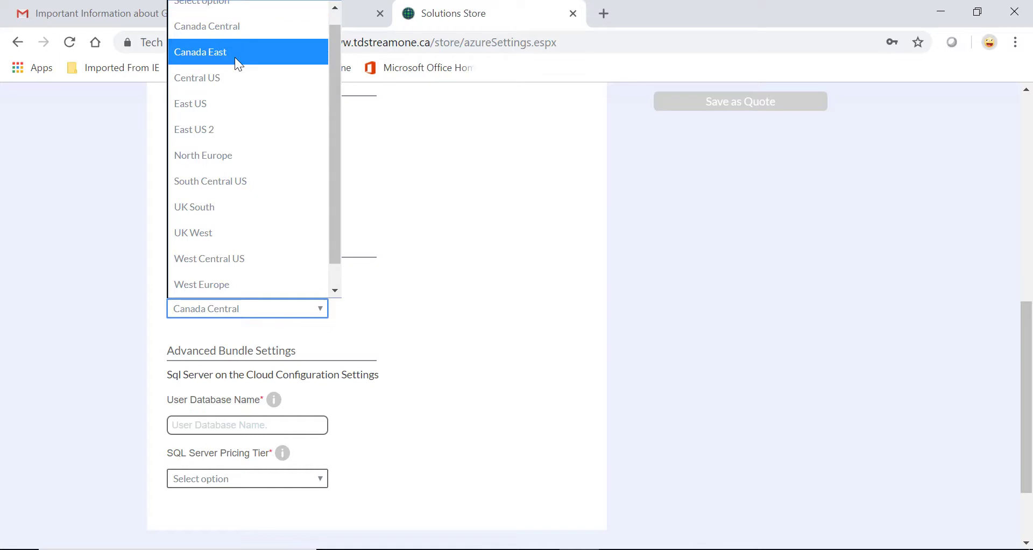
click(521, 392)
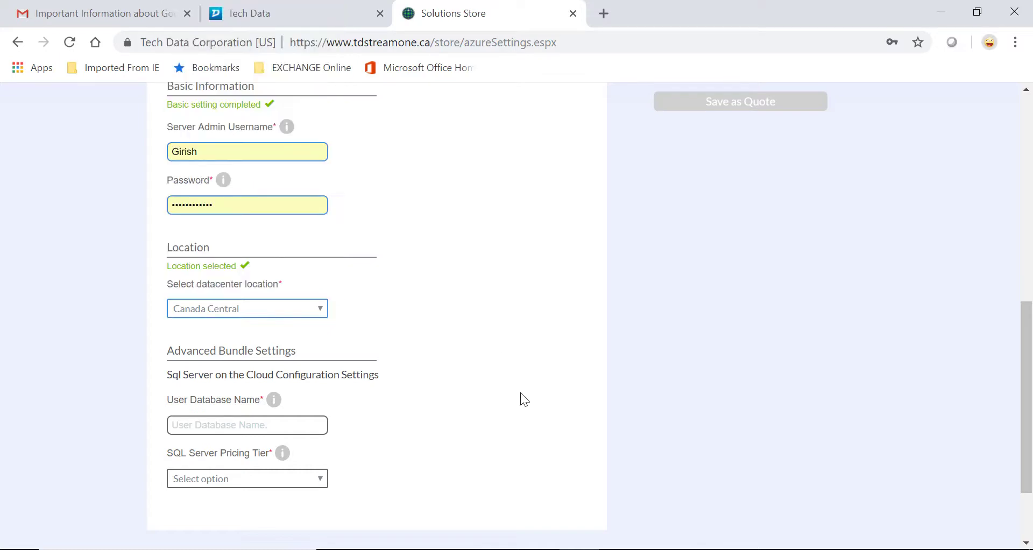
Name the user database DemoDB and set the SQL Server pricing tier to S2_Standard.
scroll(521, 392, down, 1)
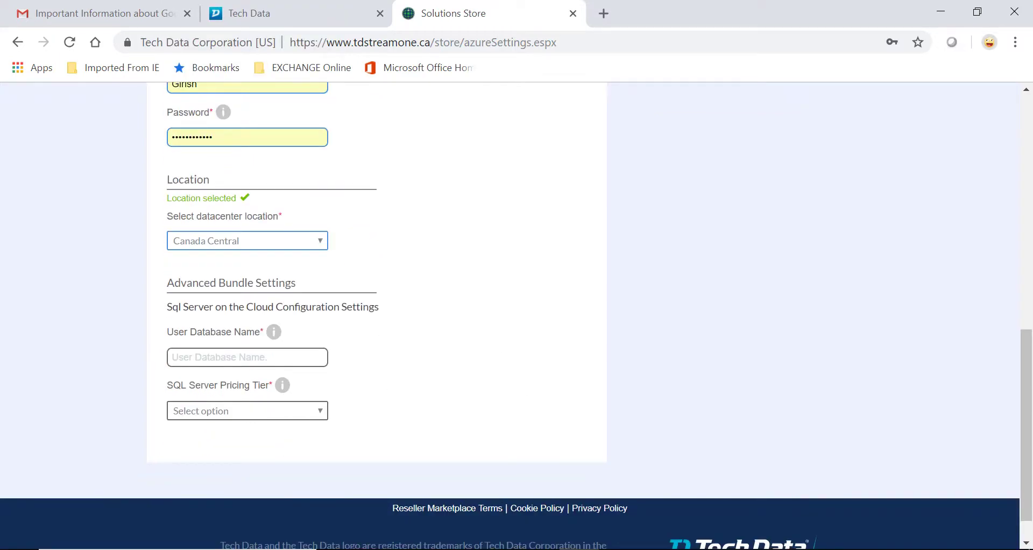
click(247, 357)
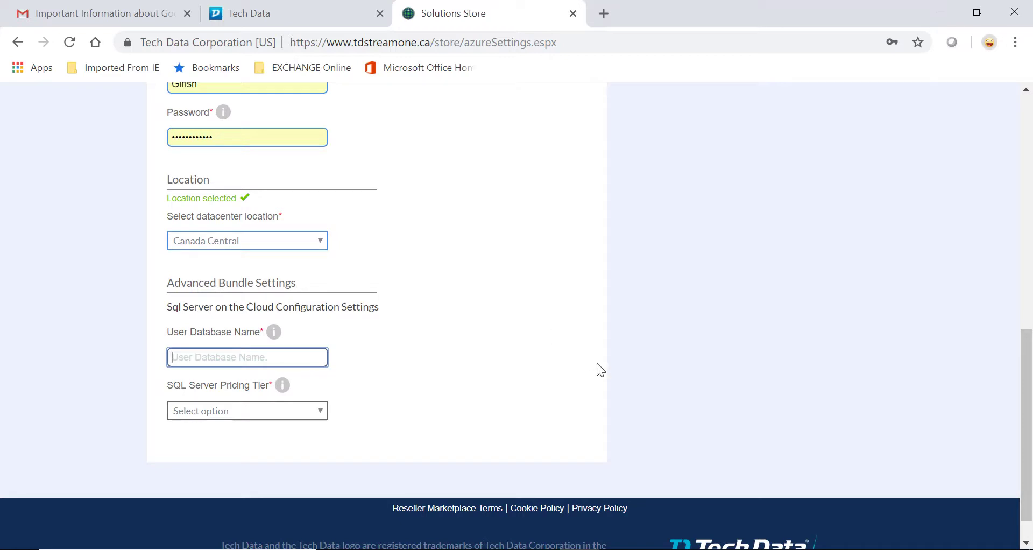
text(DemoDB)
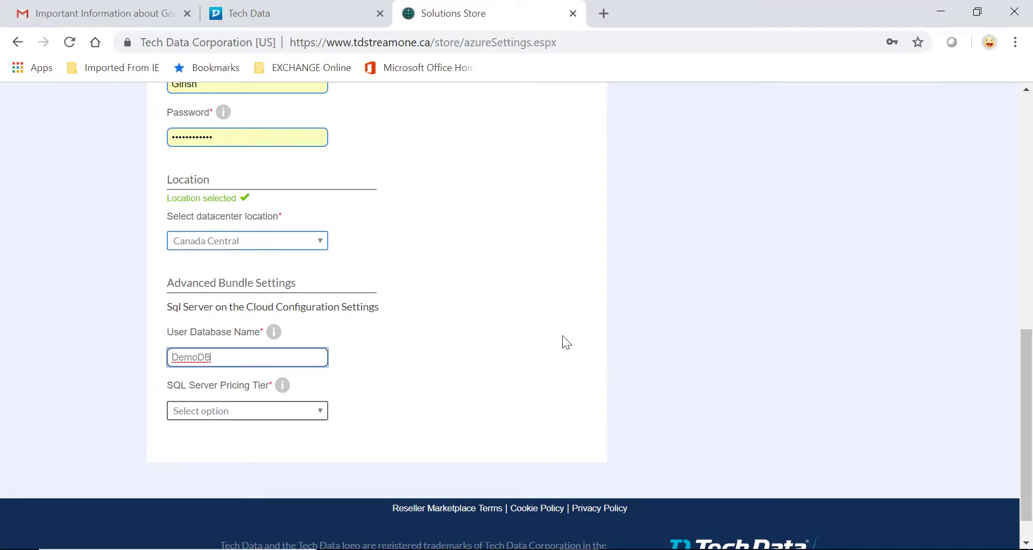
scroll(563, 336, down, 1)
click(318, 369)
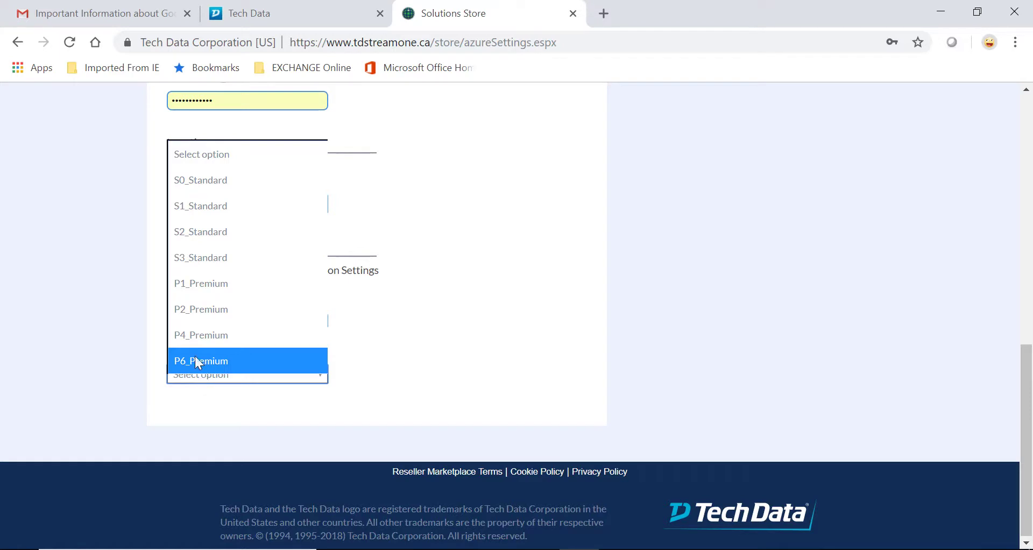
click(228, 237)
Review the Azure SQL DBaaS bundle summary and continue to the order configuration.
scroll(464, 324, up, 4)
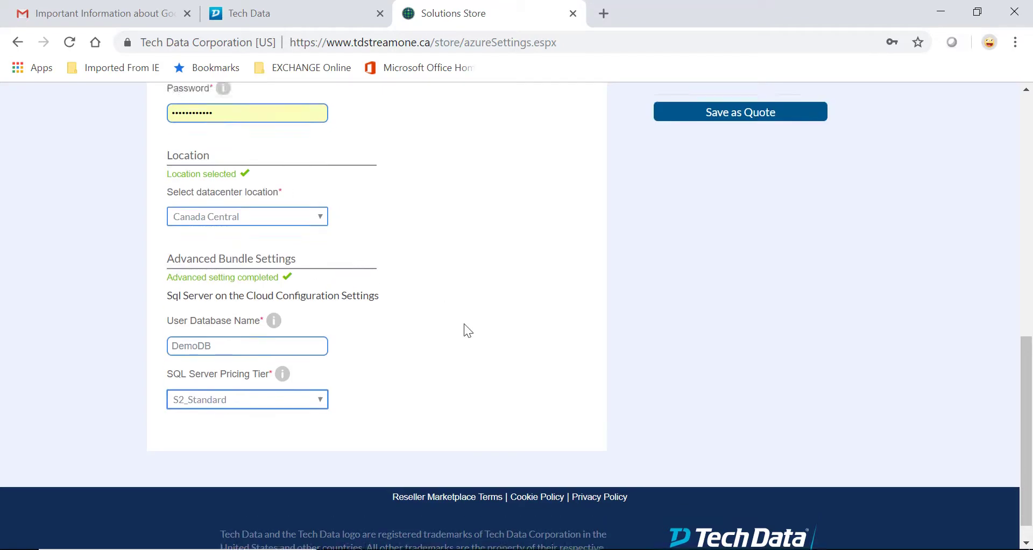
scroll(464, 330, up, 5)
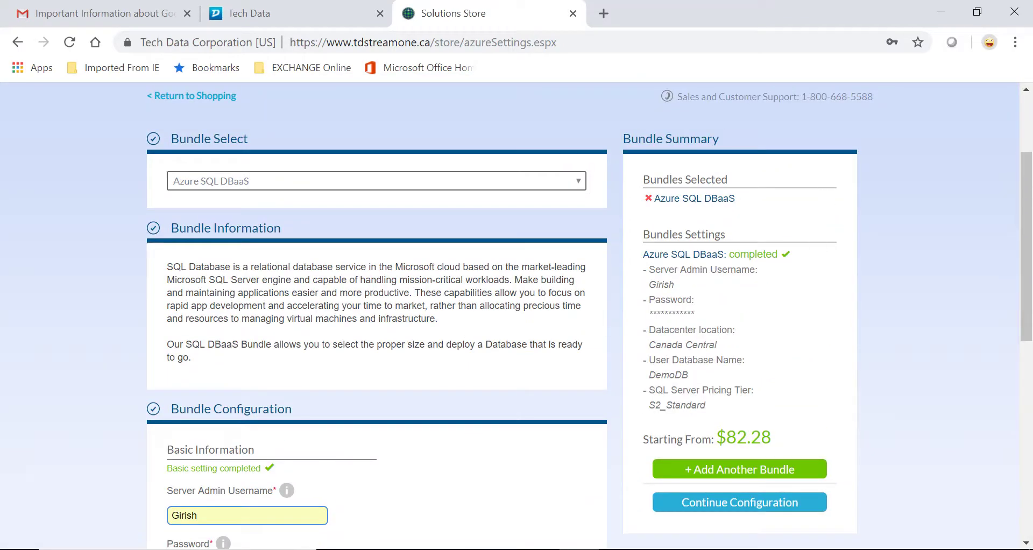
scroll(838, 355, down, 2)
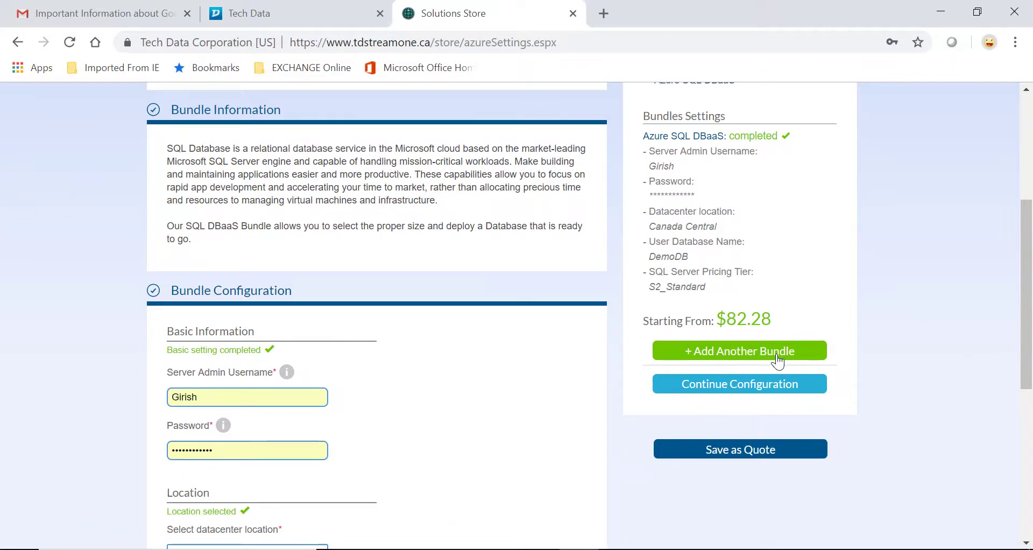
click(739, 390)
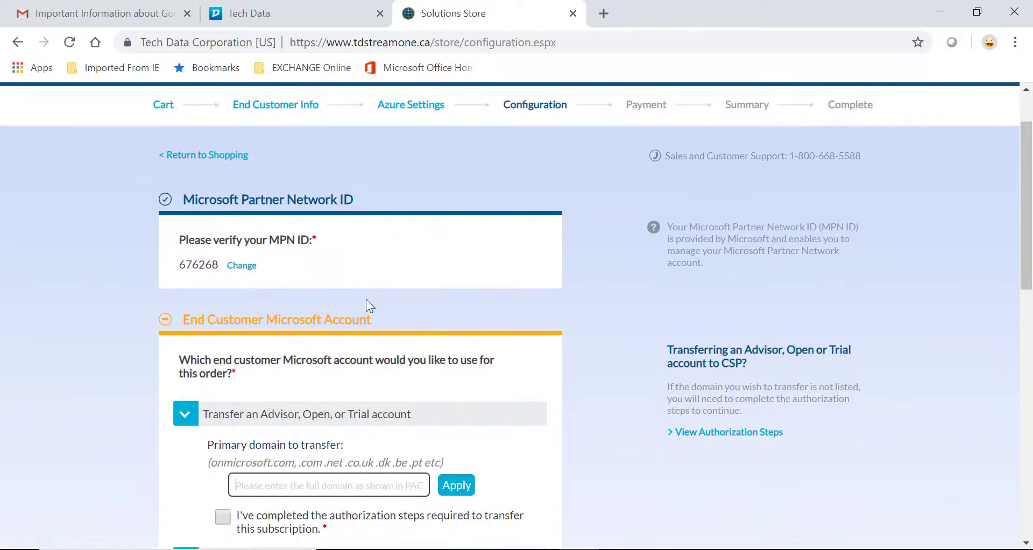
Replace the Microsoft Partner Network ID on the order with the reseller's MPN ID and save it.
click(242, 266)
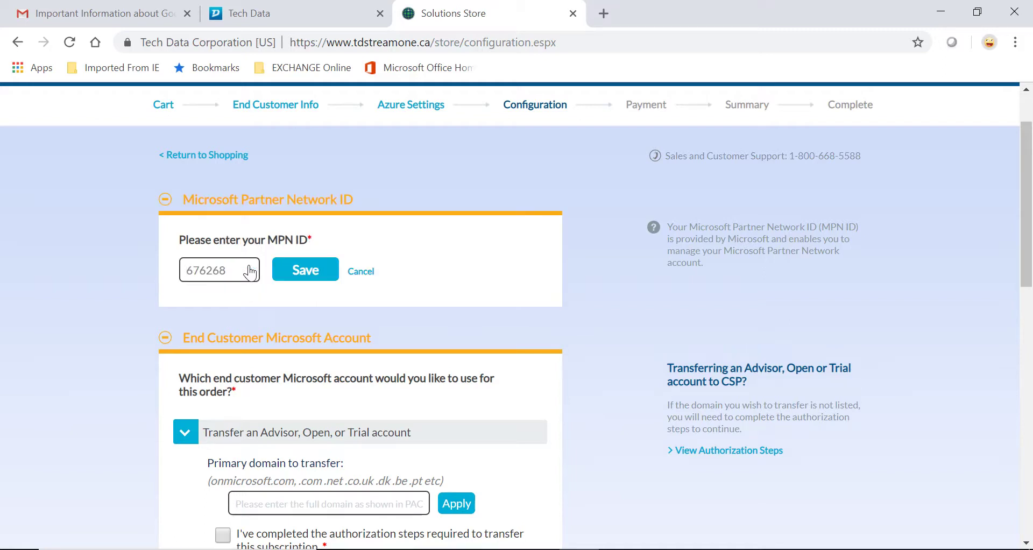
text(1255521)
key(Delete)
key(Delete)
key(BackSpace)
key(BackSpace)
key(BackSpace)
key(BackSpace)
key(BackSpace)
key(BackSpace)
key(BackSpace)
key(BackSpace)
key(BackSpace)
text(255521)
click(296, 275)
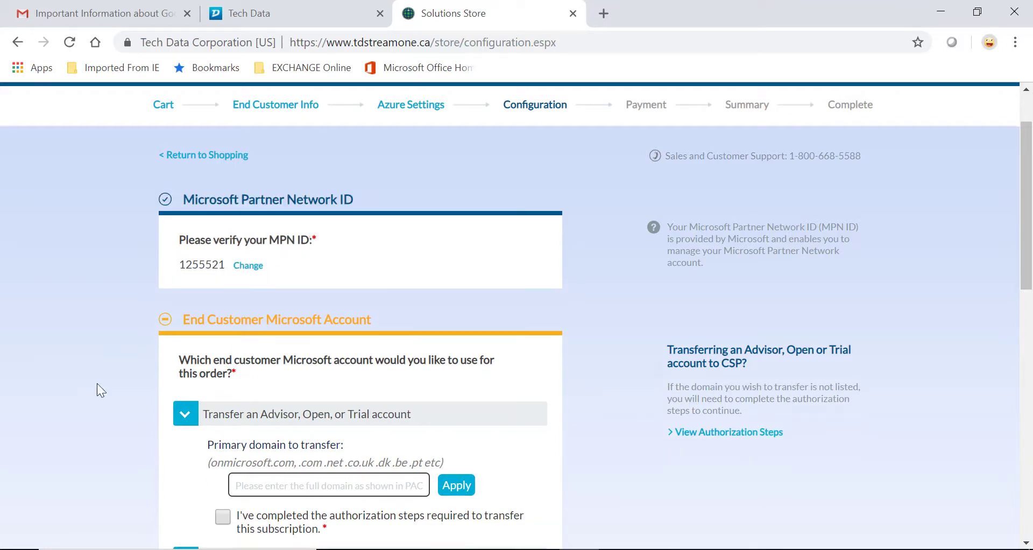
Choose to create a new end customer Microsoft account with the primary domain itsimplified103.onmicrosoft.com and check its availability.
scroll(97, 383, down, 2)
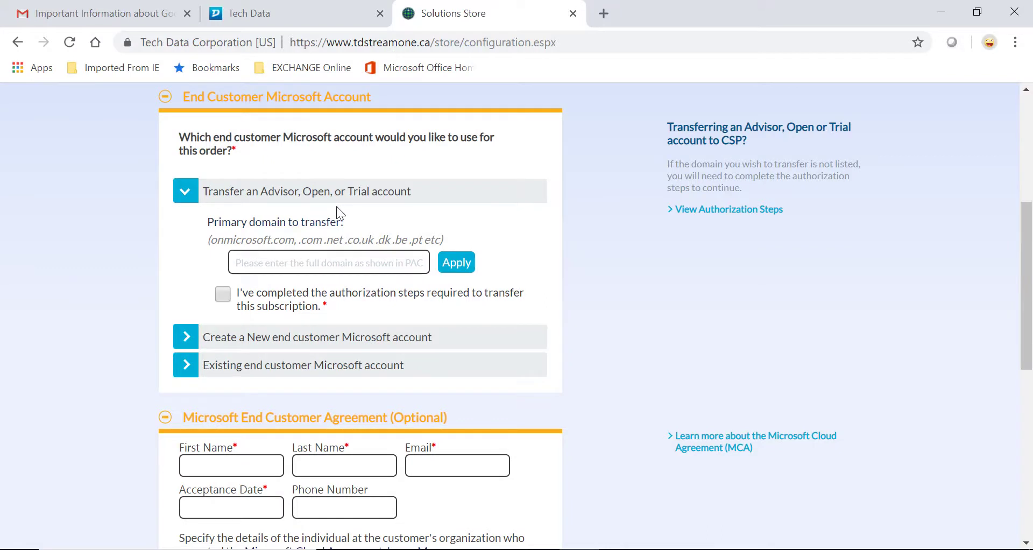
click(186, 338)
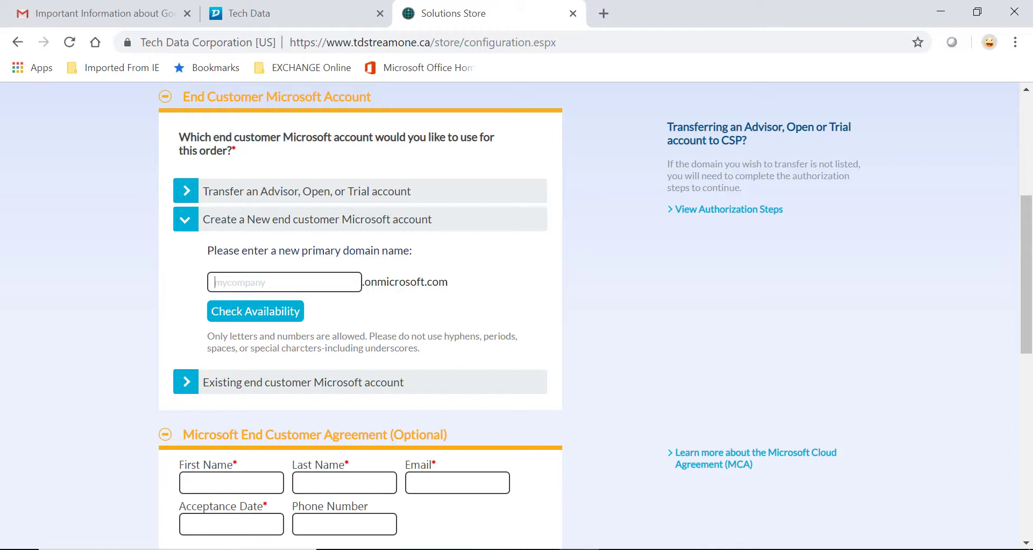
text(itsimplified103)
click(242, 315)
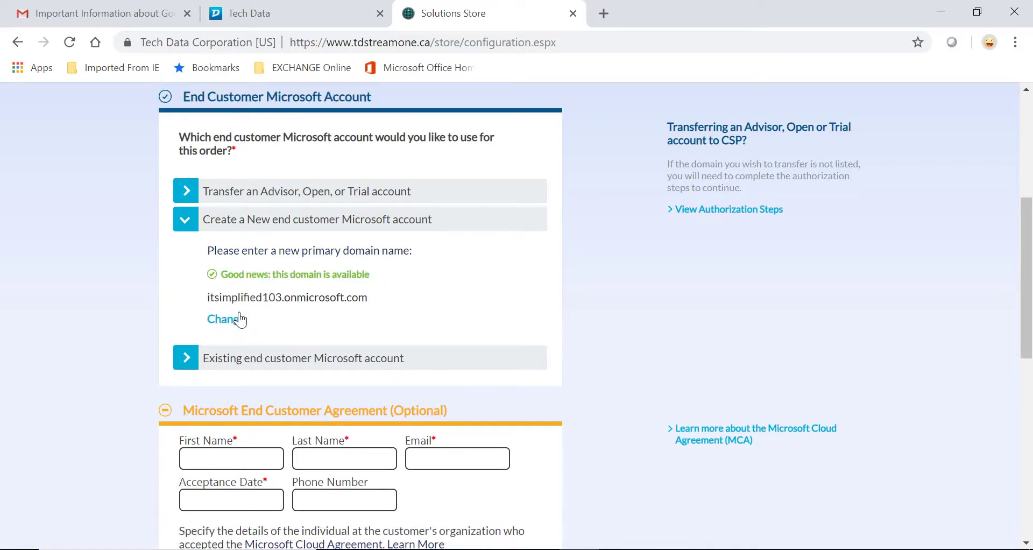
right_click(122, 304)
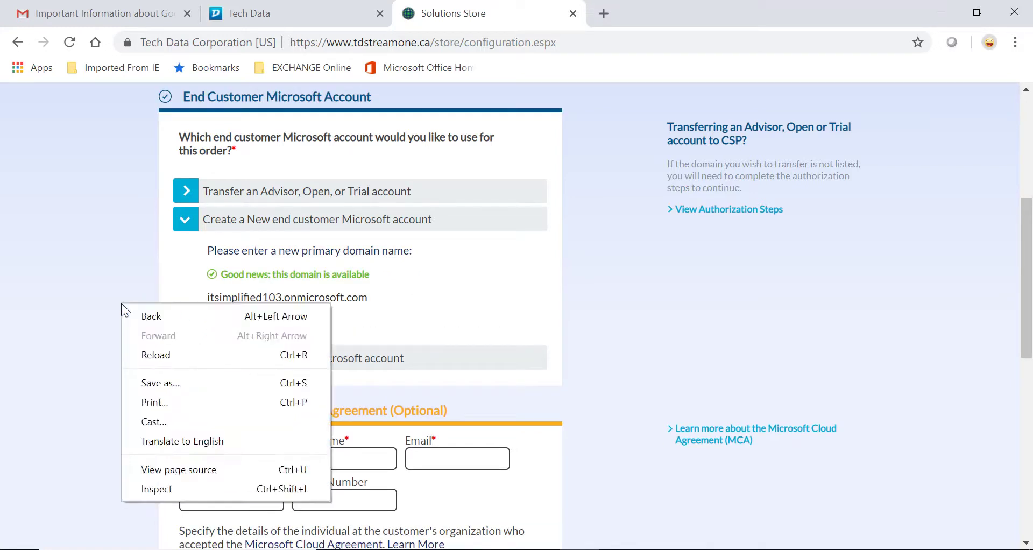
click(98, 283)
Leave the optional Microsoft End Customer Agreement blank and select the end customer as recipient of the account credentials.
scroll(111, 314, down, 3)
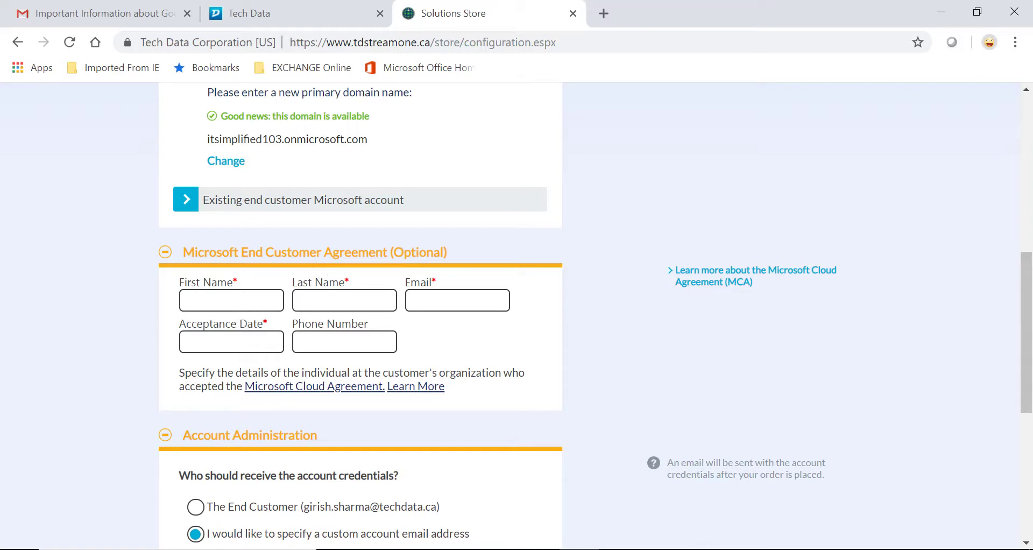
scroll(436, 269, down, 2)
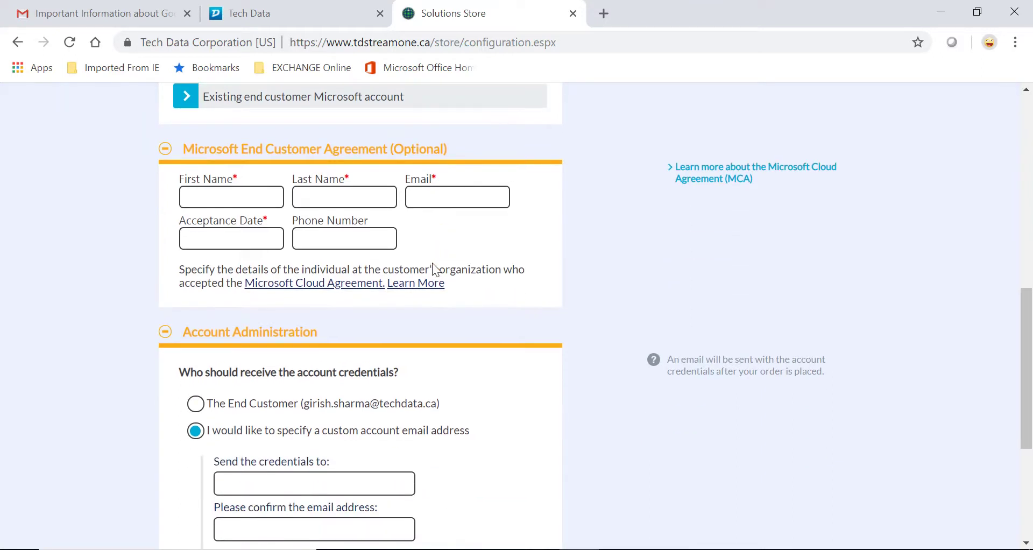
scroll(436, 269, down, 2)
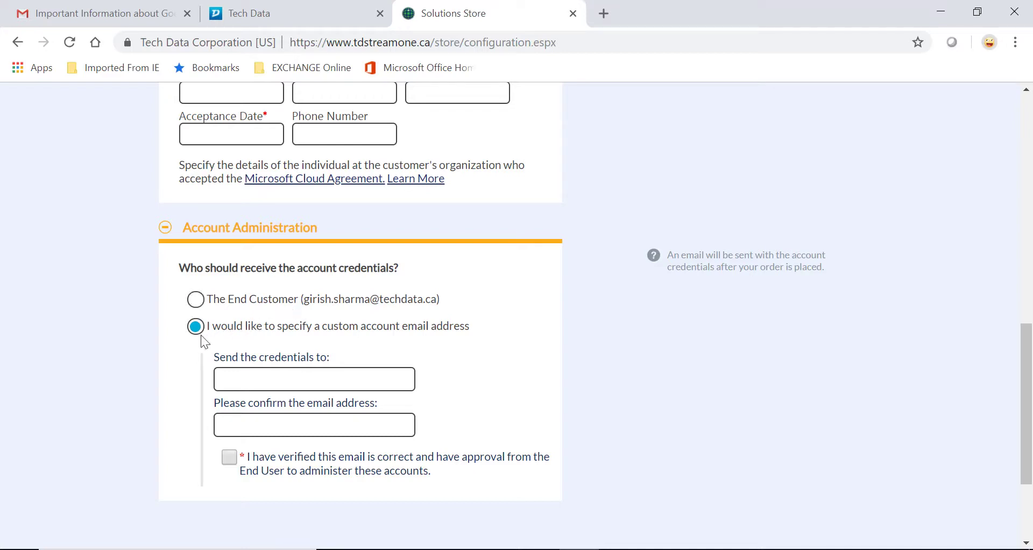
click(196, 301)
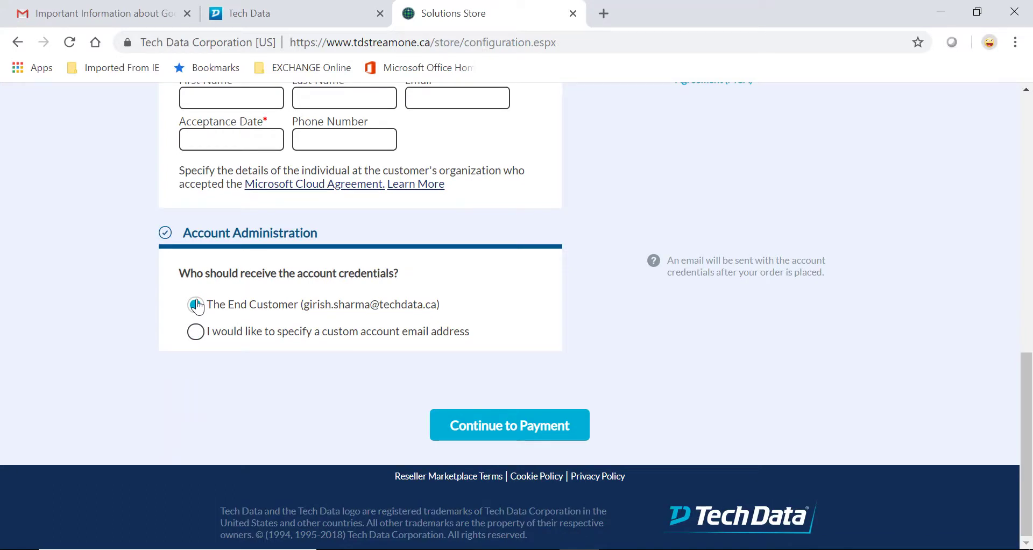
Continue to payment, fill in the reseller PO number with the default payment method kept, and proceed to the order summary.
click(538, 432)
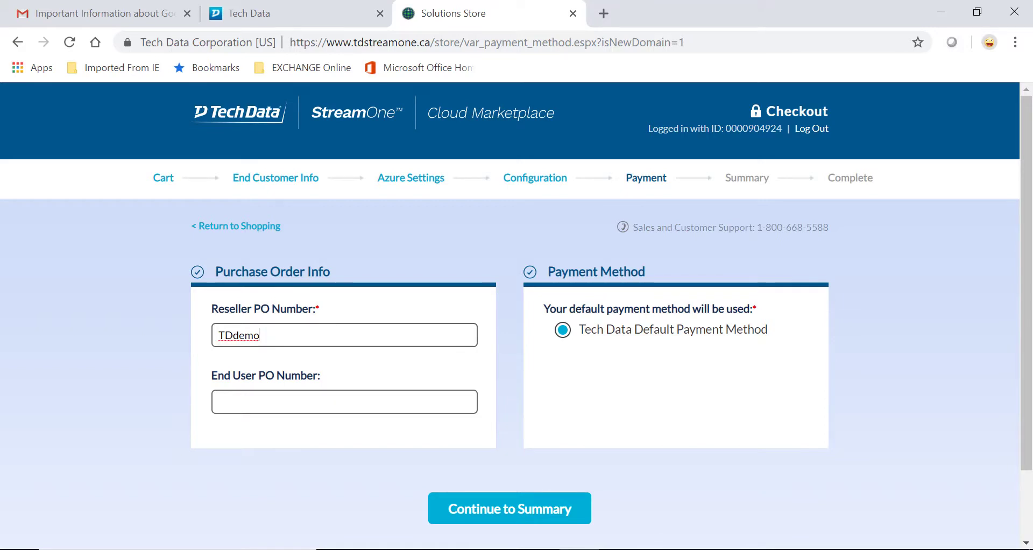
click(498, 516)
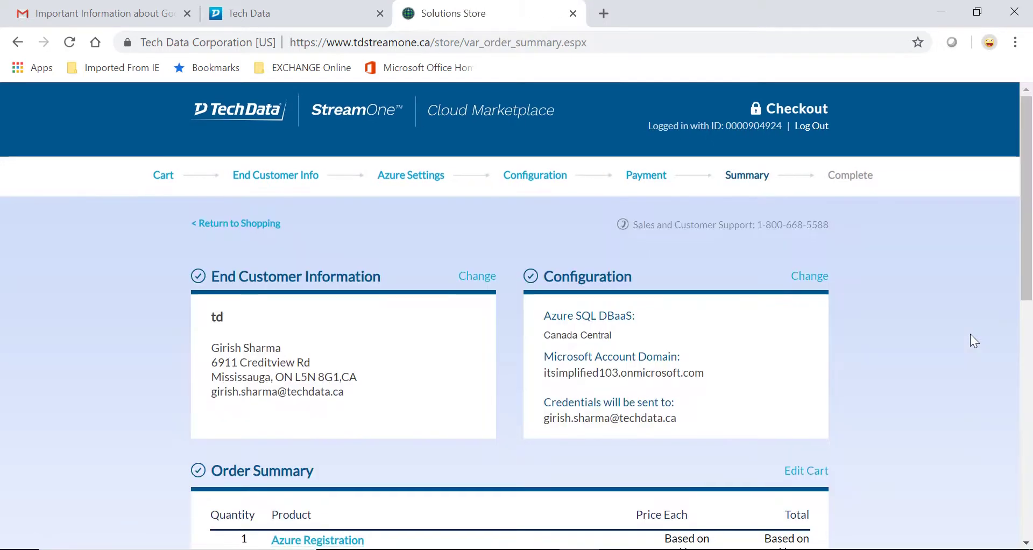
Review the order summary, covering customer information, configuration, ordered product, payment method, and terms and conditions.
scroll(947, 339, down, 1)
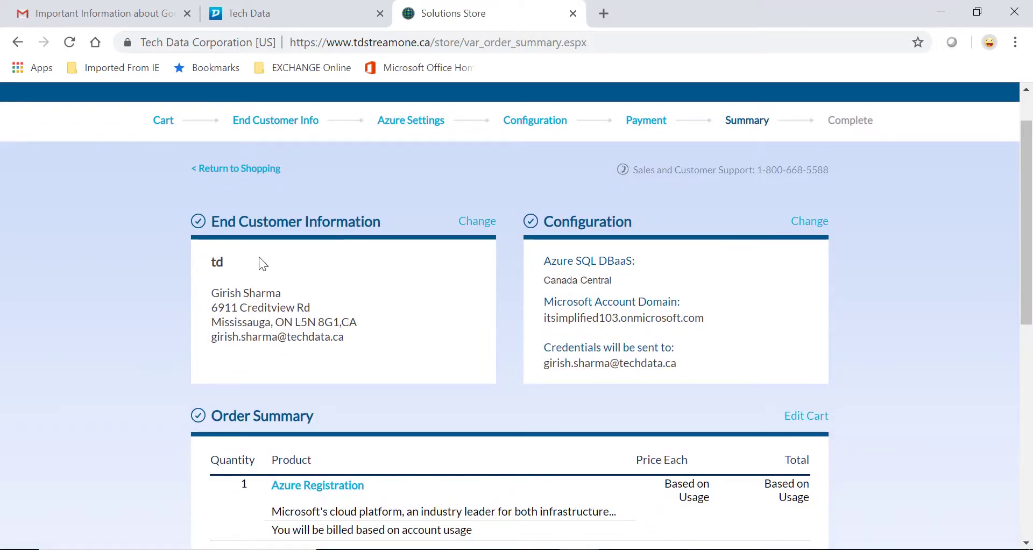
scroll(516, 315, down, 2)
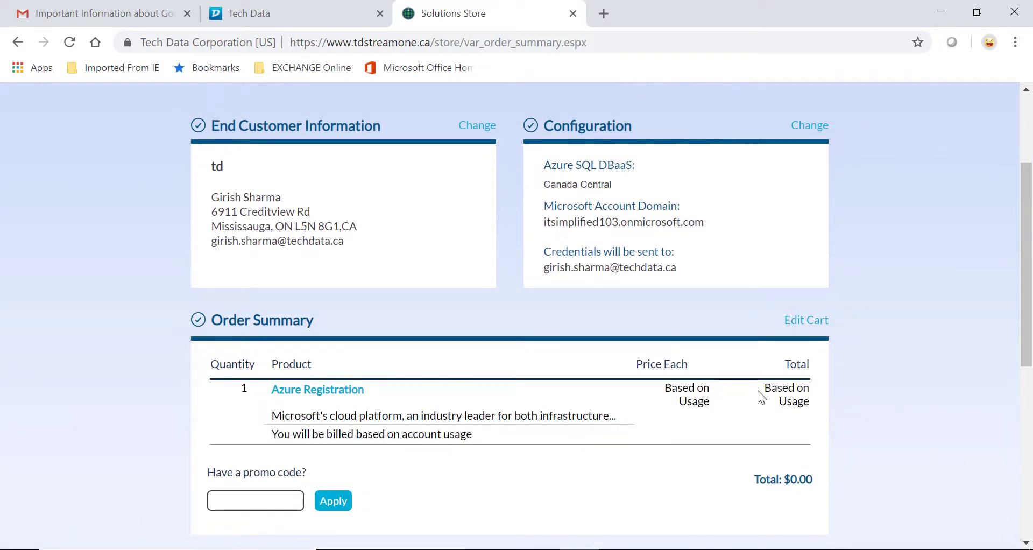
scroll(675, 423, down, 2)
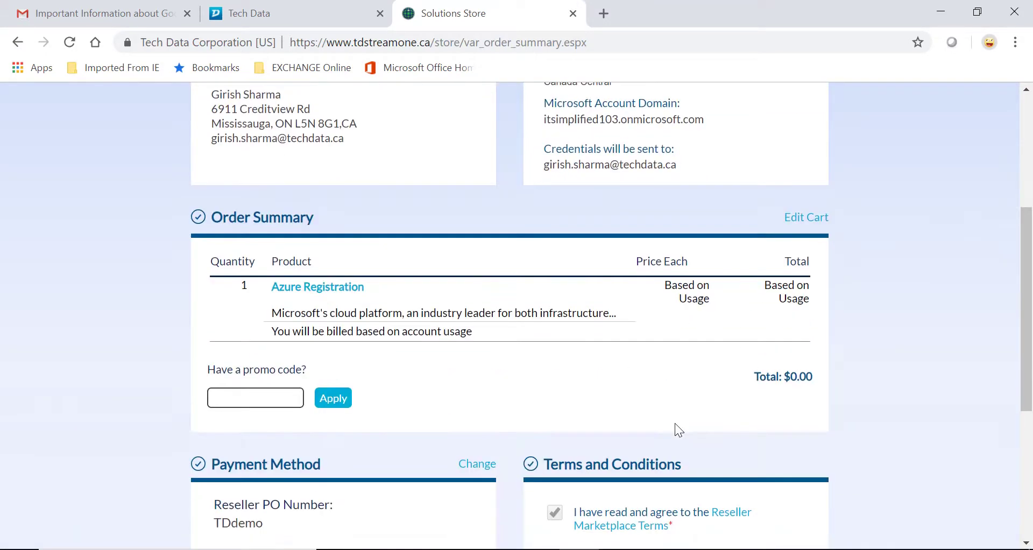
scroll(675, 425, down, 2)
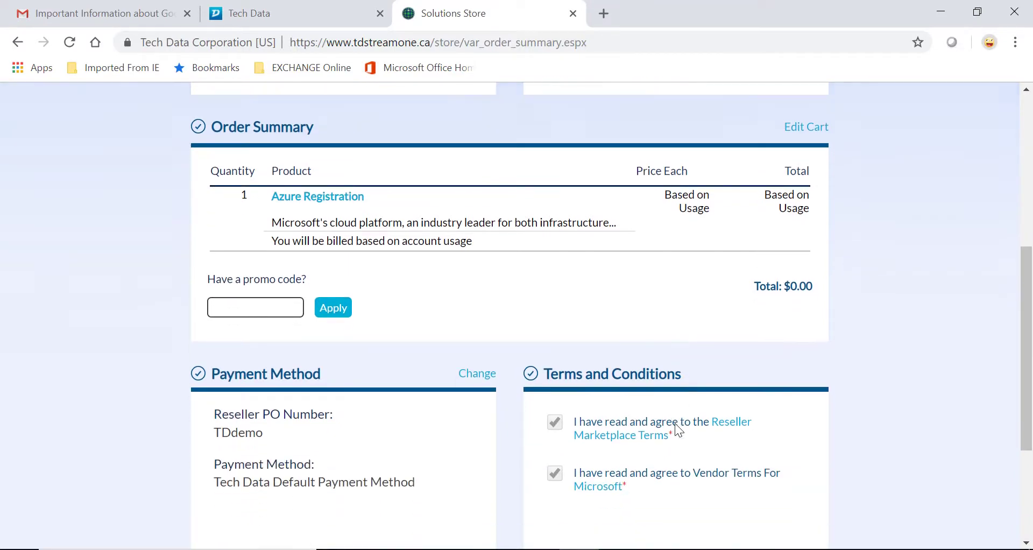
scroll(643, 436, down, 3)
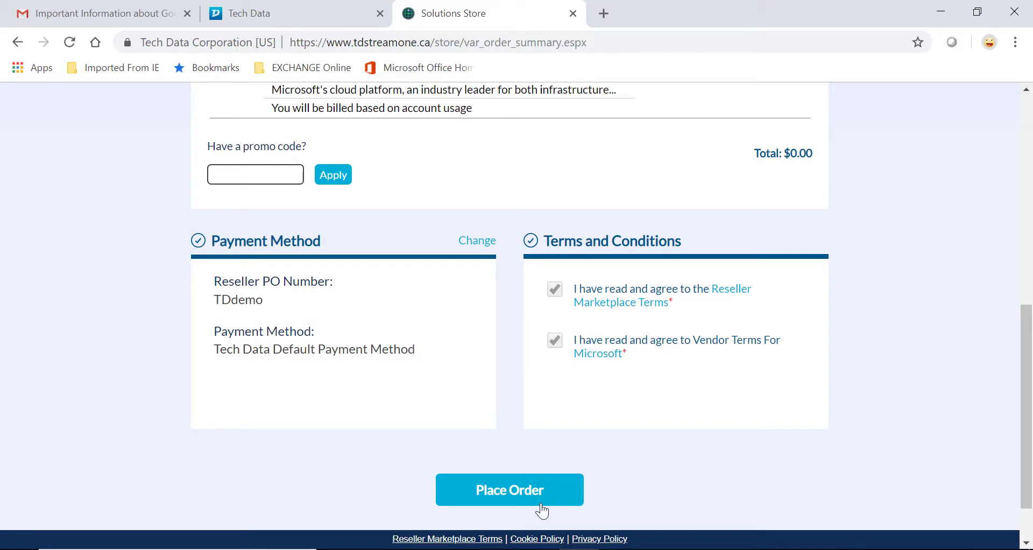
scroll(910, 369, up, 2)
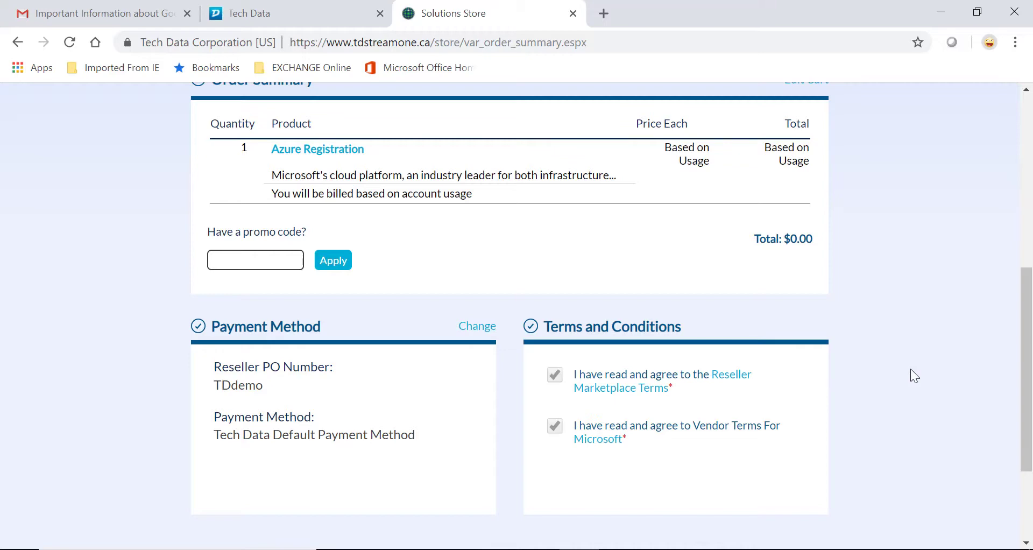
scroll(911, 369, up, 5)
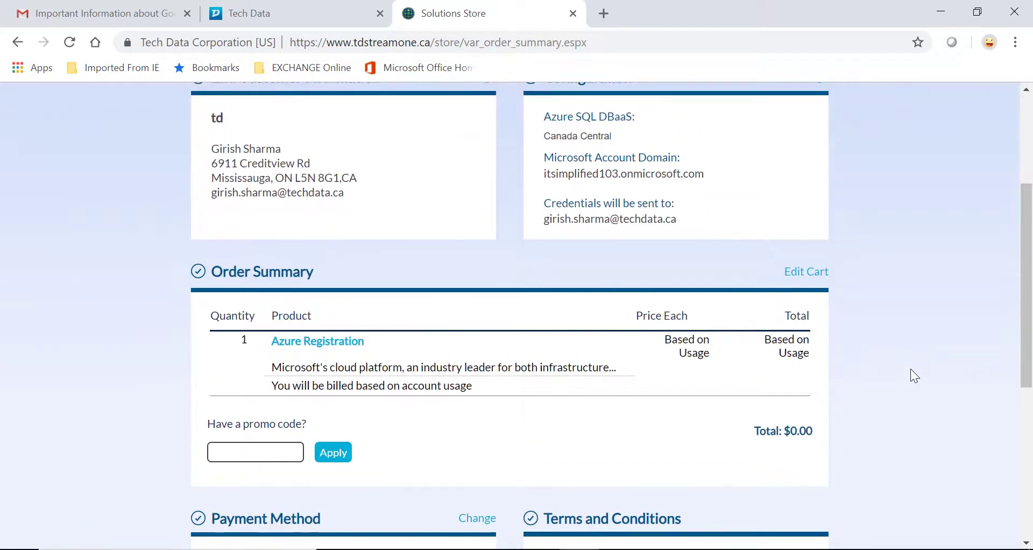